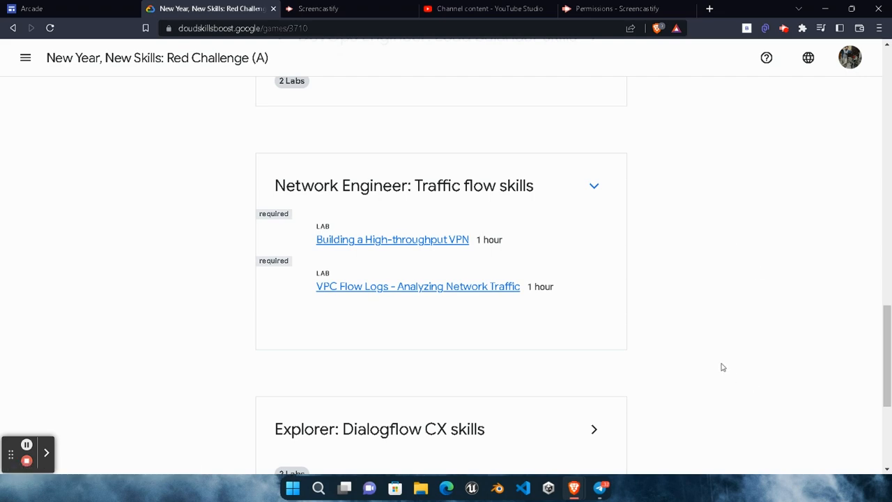
Check the challenge dates and open the Building a High-throughput VPN lab under Network Engineer: Traffic flow skills.
{"action": "scroll", "coordinate": [723, 368], "scroll_direction": "up", "scroll_amount": 15}
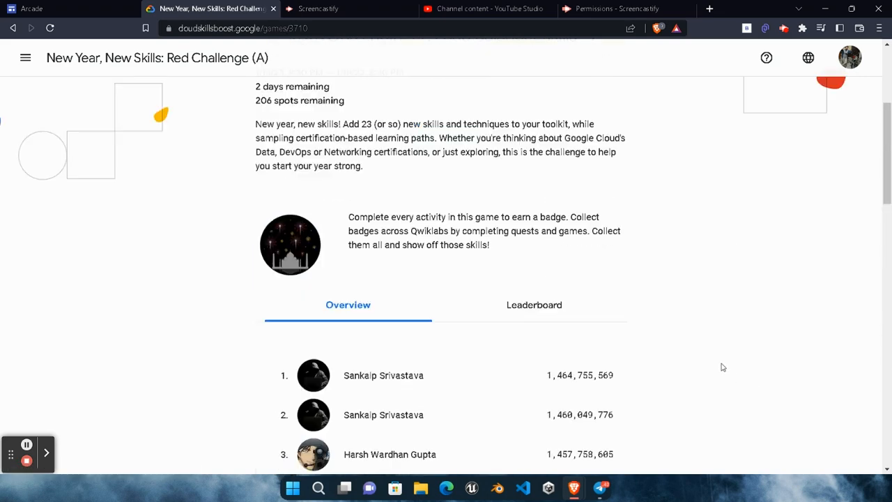
{"action": "scroll", "coordinate": [676, 347], "scroll_direction": "up", "scroll_amount": 2}
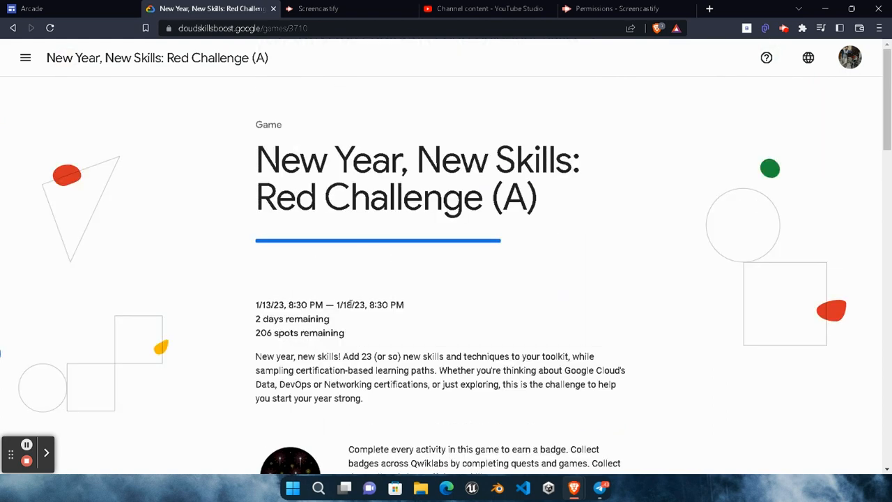
{"action": "left_click_drag", "start_coordinate": [337, 304], "coordinate": [353, 307]}
{"action": "left_click", "coordinate": [376, 323]}
{"action": "scroll", "coordinate": [524, 314], "scroll_direction": "down", "scroll_amount": 5}
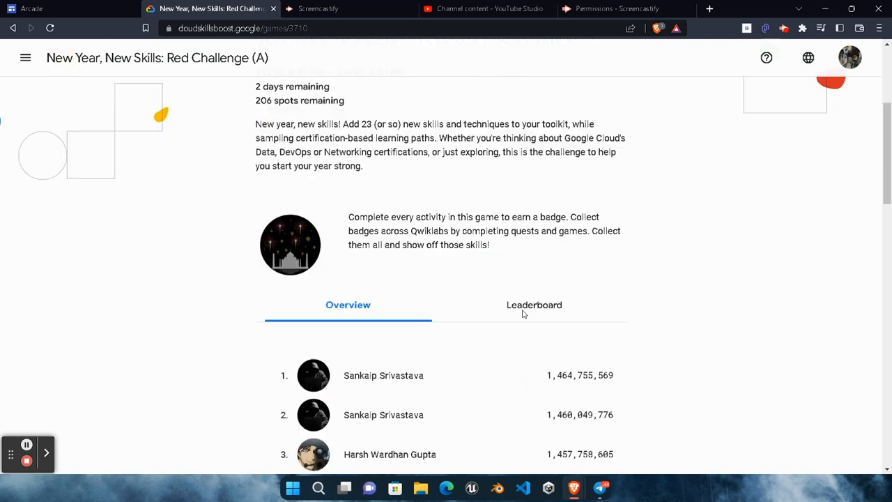
{"action": "scroll", "coordinate": [674, 315], "scroll_direction": "down", "scroll_amount": 9}
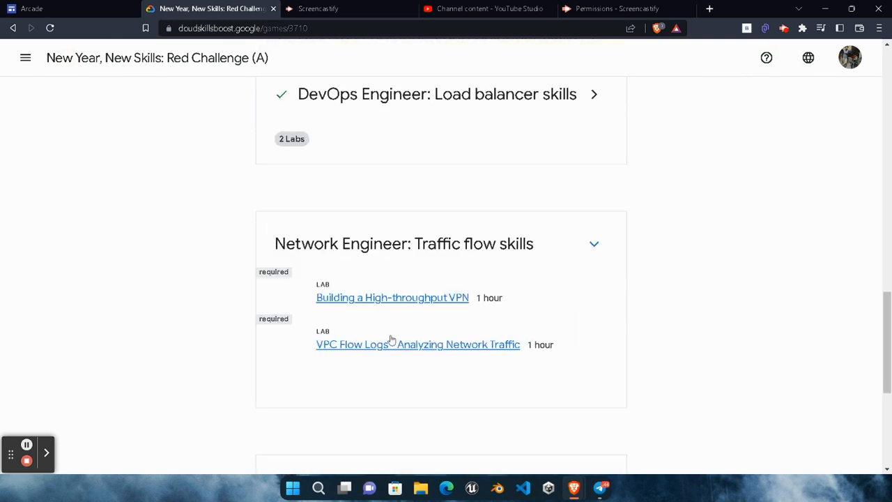
{"action": "left_click", "coordinate": [386, 304]}
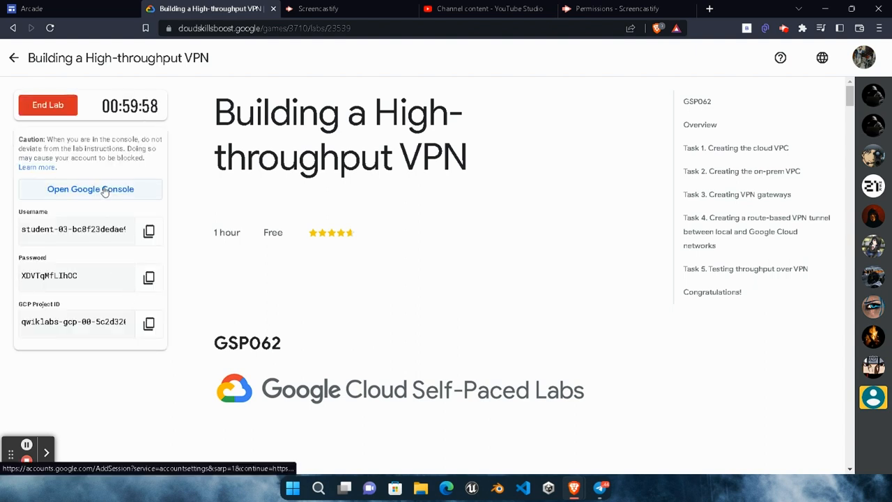
Open the lab's Google Console link in a private window and submit the student account's e-mail for sign-in.
{"action": "right_click", "coordinate": [103, 189]}
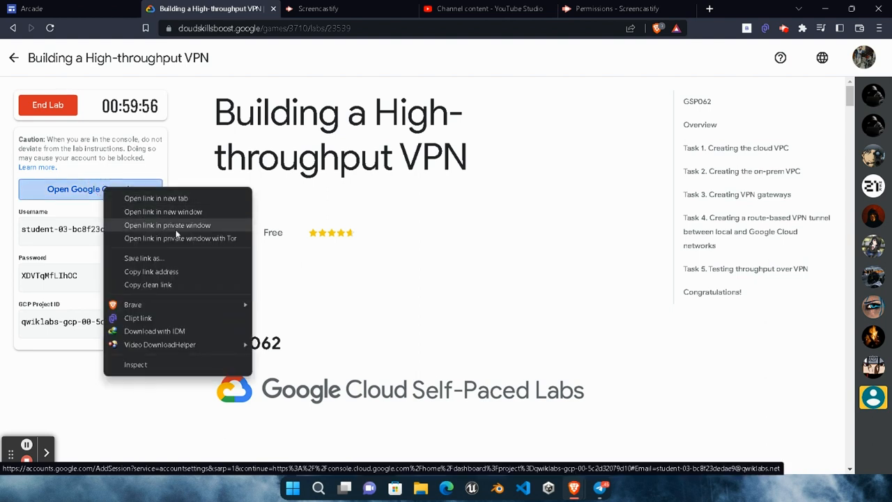
{"action": "left_click", "coordinate": [167, 225]}
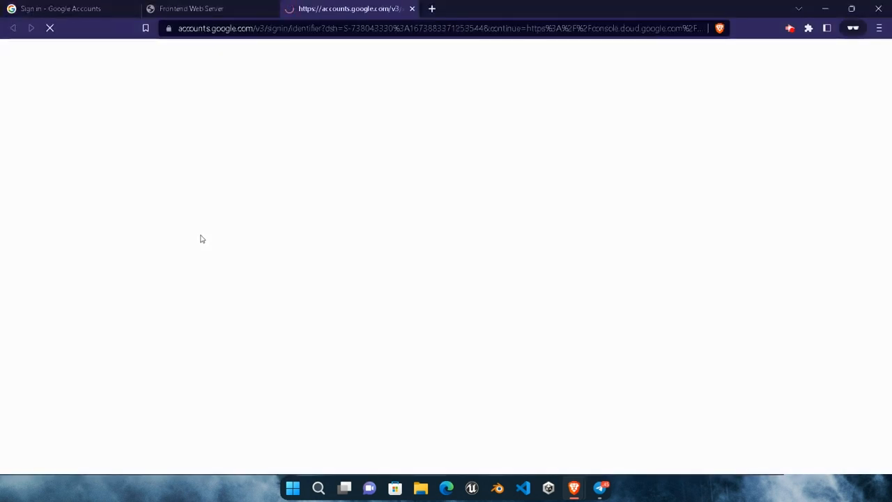
{"action": "key", "text": "ctrl+v"}
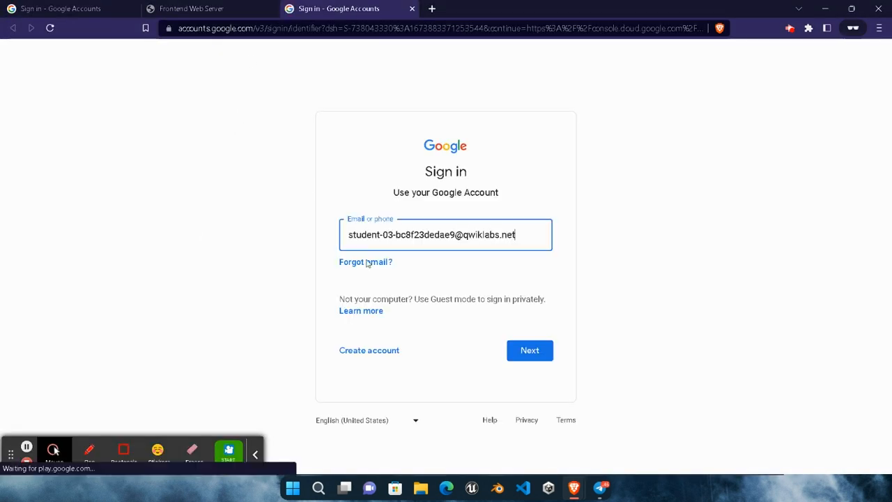
{"action": "left_click", "coordinate": [537, 351]}
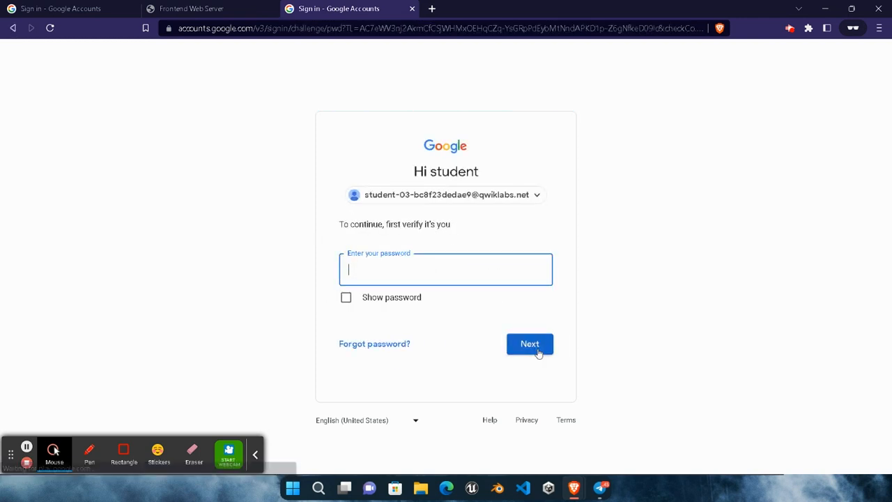
Copy the temporary password from the lab page, enter it in the Google sign-in password field, and sign in.
{"action": "mouse_move", "coordinate": [573, 488]}
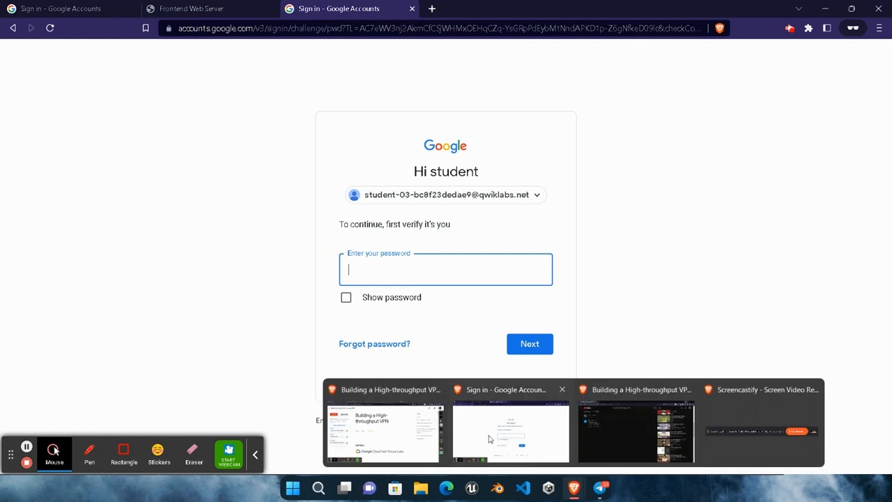
{"action": "left_click", "coordinate": [373, 418]}
{"action": "left_click", "coordinate": [149, 277]}
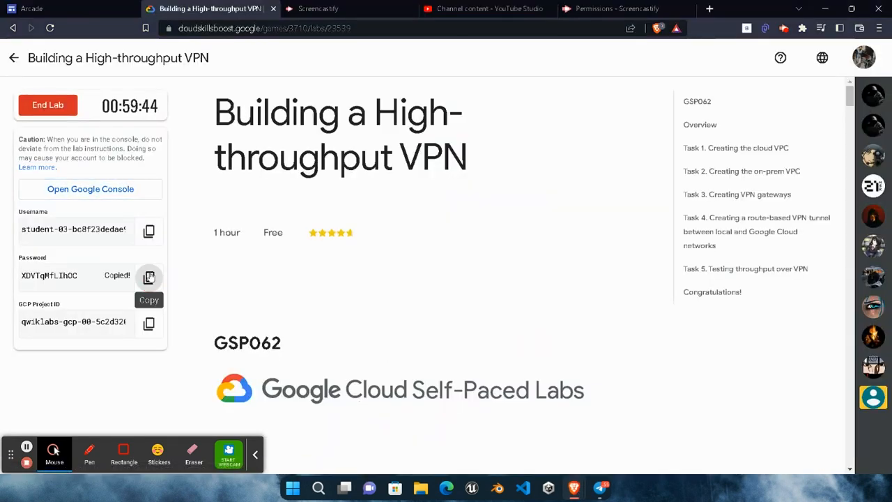
{"action": "mouse_move", "coordinate": [573, 488]}
{"action": "left_click", "coordinate": [592, 439]}
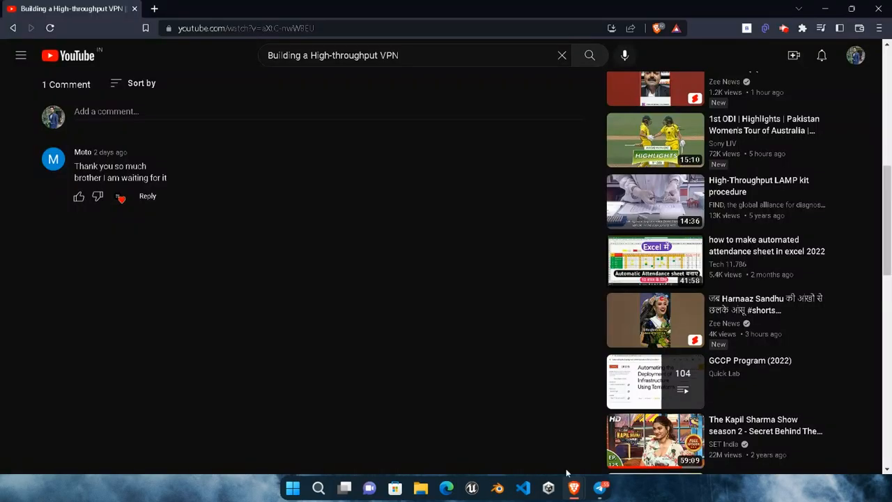
{"action": "left_click", "coordinate": [497, 435]}
{"action": "left_click", "coordinate": [418, 275]}
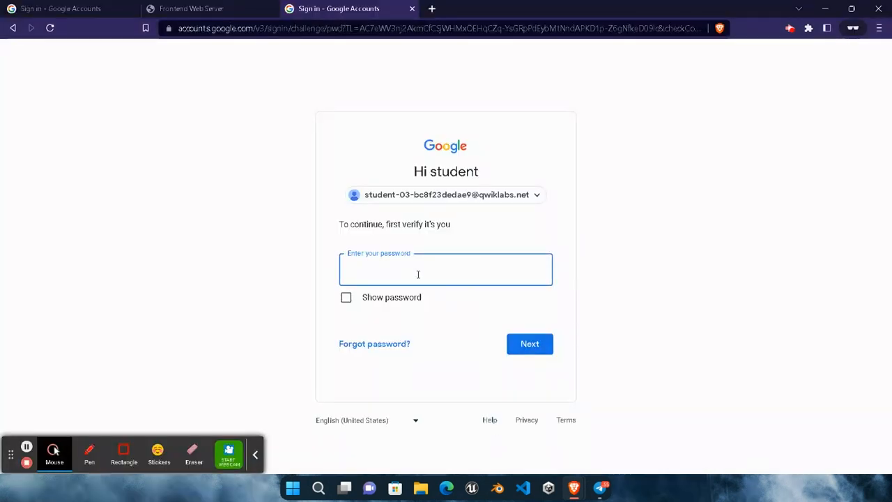
{"action": "left_click", "coordinate": [538, 343]}
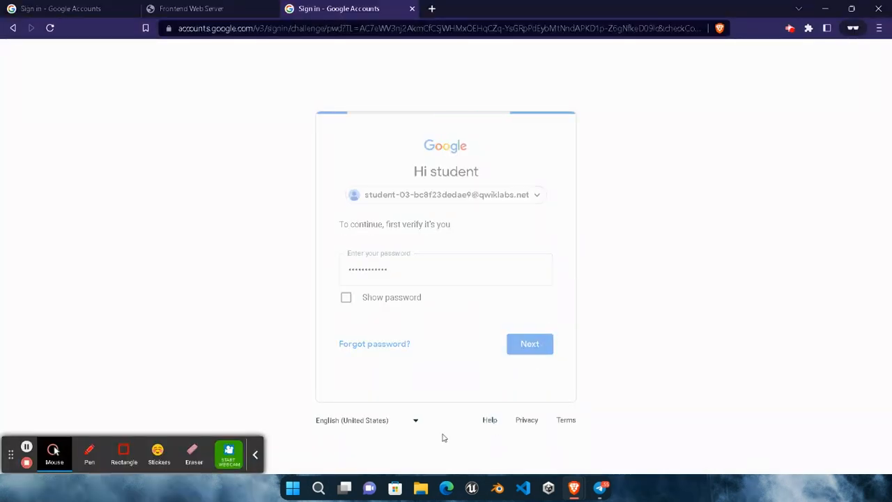
{"action": "left_click", "coordinate": [255, 456]}
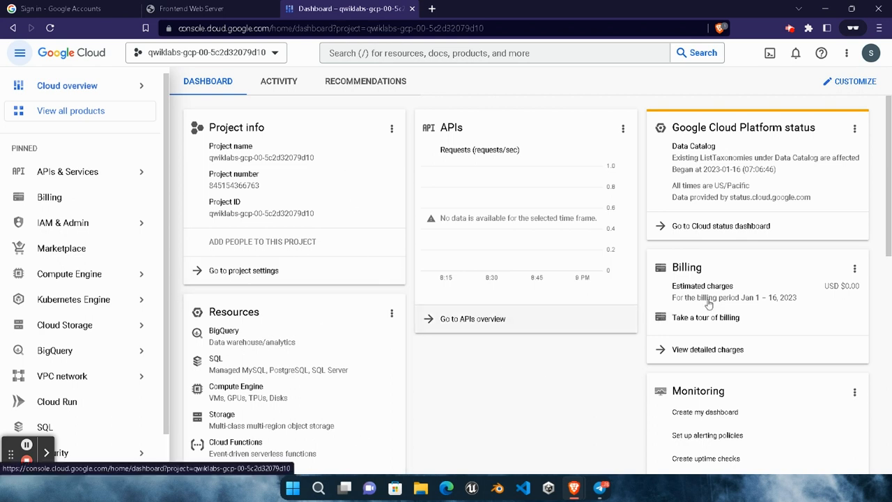
In Cloud Shell, run the lab's Task 1 command "gcloud compute networks create cloud --subnet-mode custom" and authorize the shell.
{"action": "left_click", "coordinate": [769, 54]}
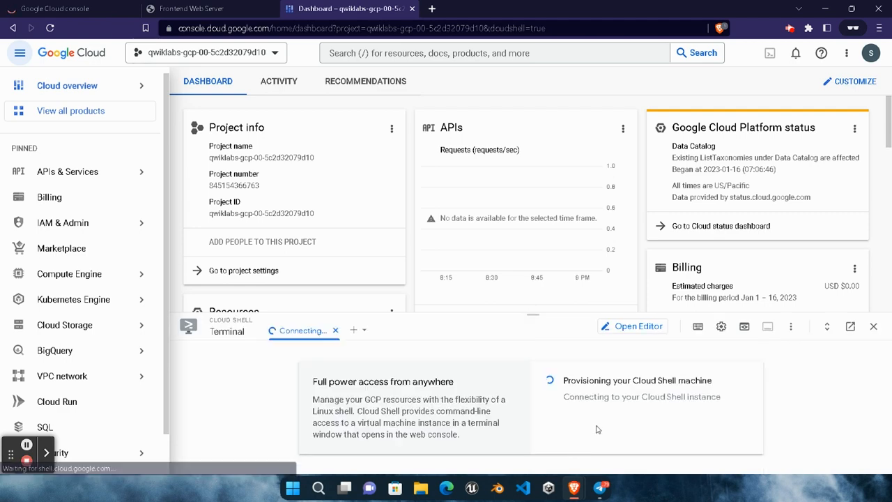
{"action": "mouse_move", "coordinate": [573, 488]}
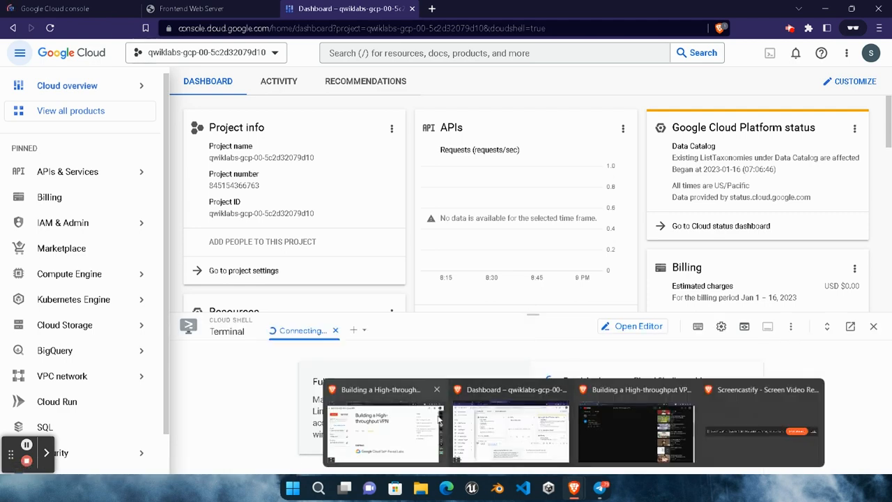
{"action": "left_click", "coordinate": [402, 437]}
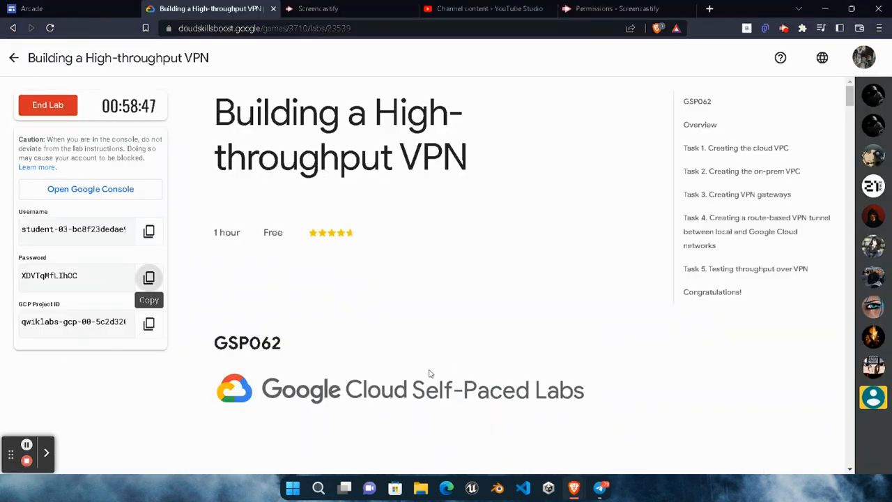
{"action": "scroll", "coordinate": [428, 373], "scroll_direction": "down", "scroll_amount": 5}
{"action": "scroll", "coordinate": [429, 374], "scroll_direction": "down", "scroll_amount": 3}
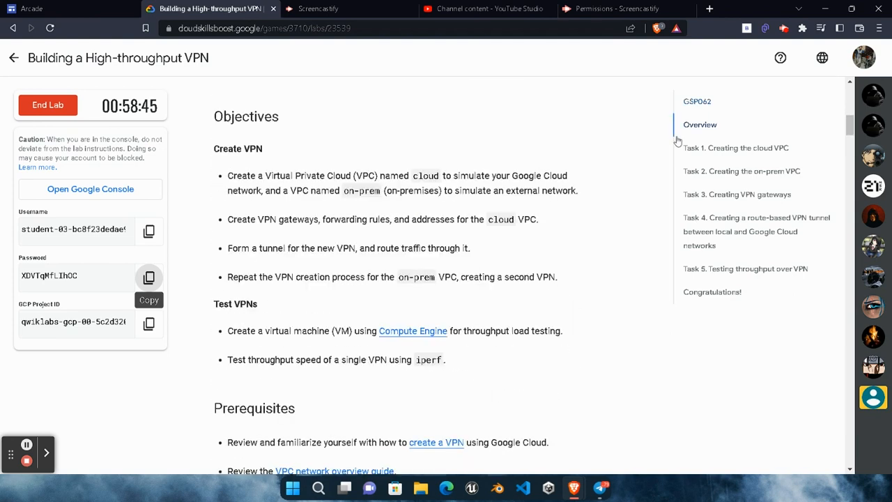
{"action": "left_click", "coordinate": [742, 147]}
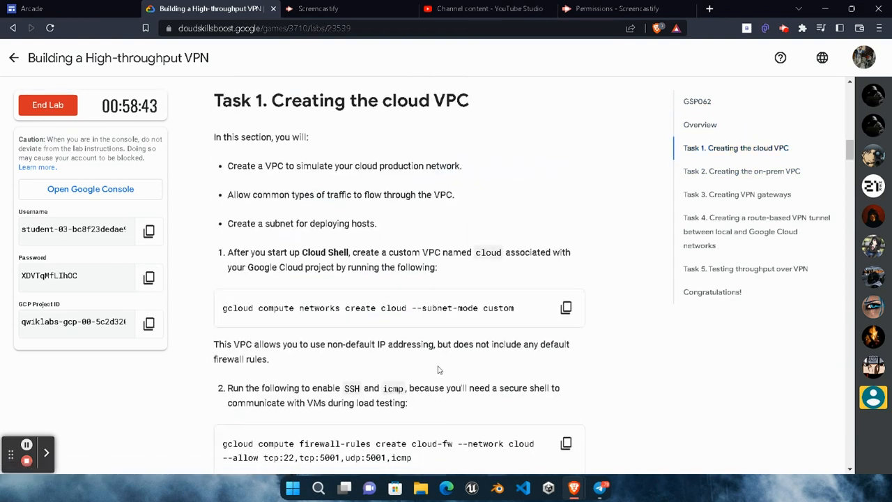
{"action": "left_click", "coordinate": [566, 307]}
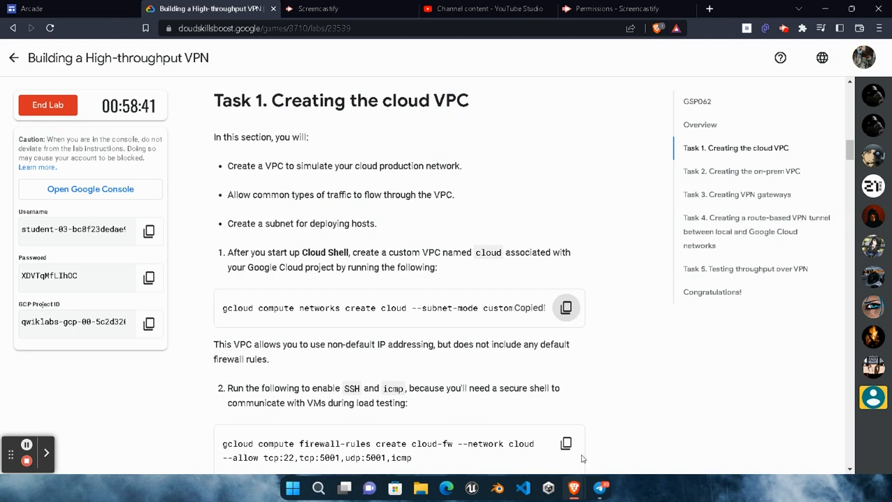
{"action": "mouse_move", "coordinate": [573, 488]}
{"action": "left_click", "coordinate": [540, 423]}
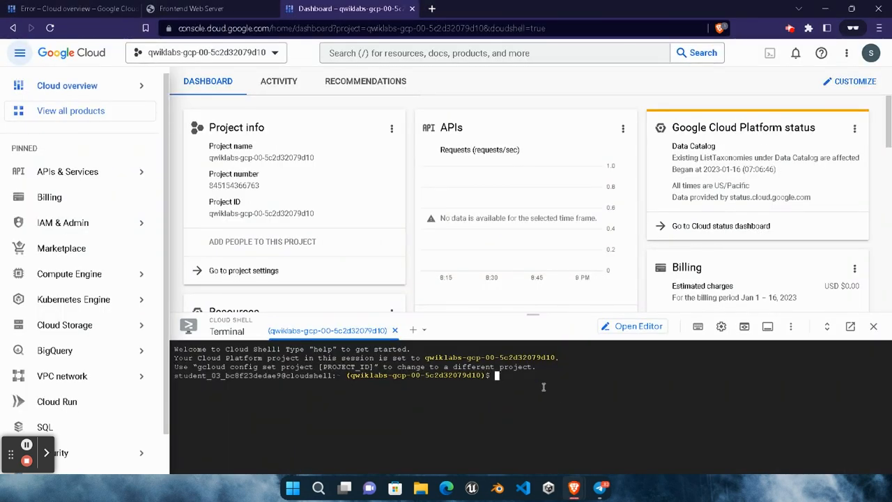
{"action": "key", "text": "ctrl+v"}
{"action": "key", "text": "Return"}
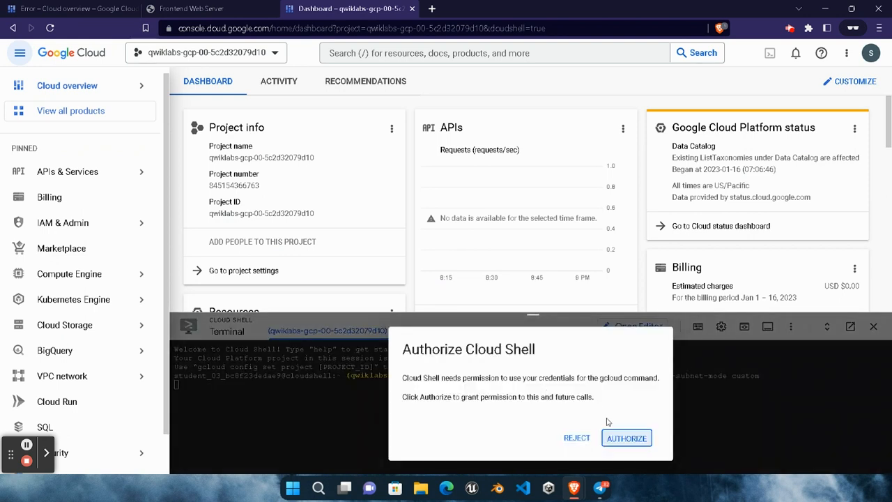
{"action": "left_click", "coordinate": [616, 437]}
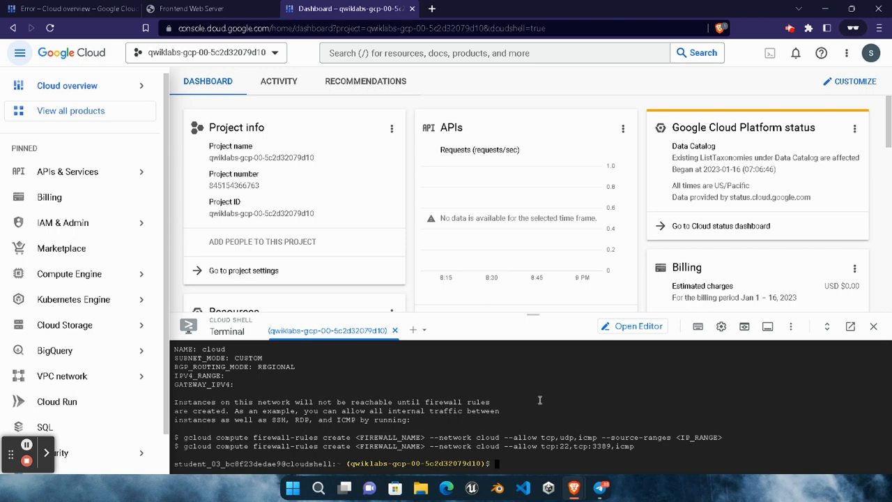
Run the lab's command creating firewall rule cloud-fw on network cloud, allowing tcp:22, tcp:5001, udp:5001 and icmp.
{"action": "mouse_move", "coordinate": [572, 486]}
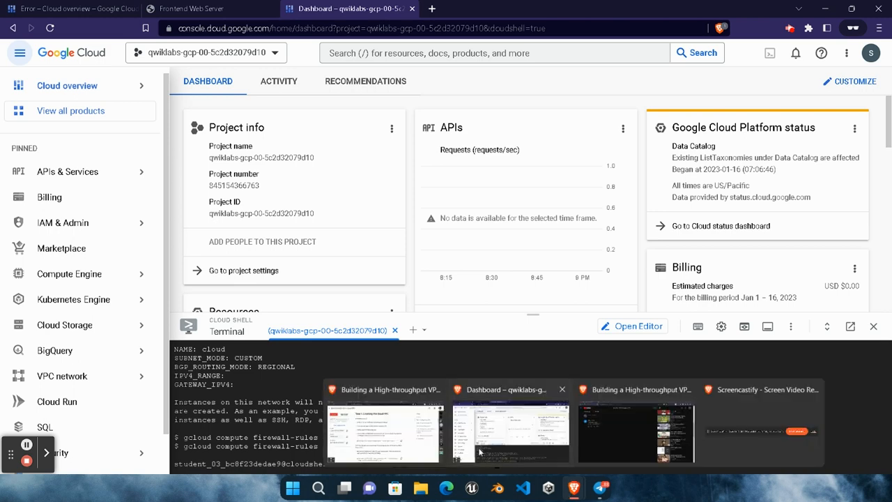
{"action": "left_click", "coordinate": [398, 438]}
{"action": "scroll", "coordinate": [397, 279], "scroll_direction": "down", "scroll_amount": 3}
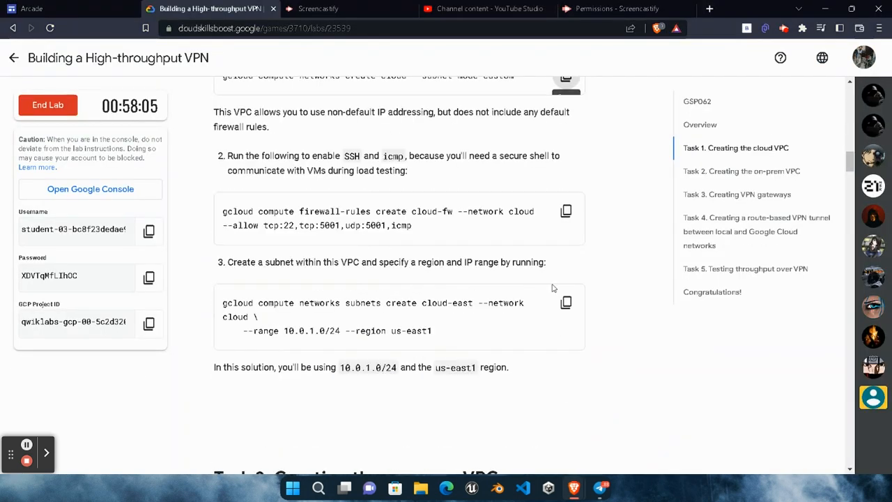
{"action": "left_click", "coordinate": [566, 211]}
{"action": "mouse_move", "coordinate": [573, 485]}
{"action": "left_click", "coordinate": [550, 446]}
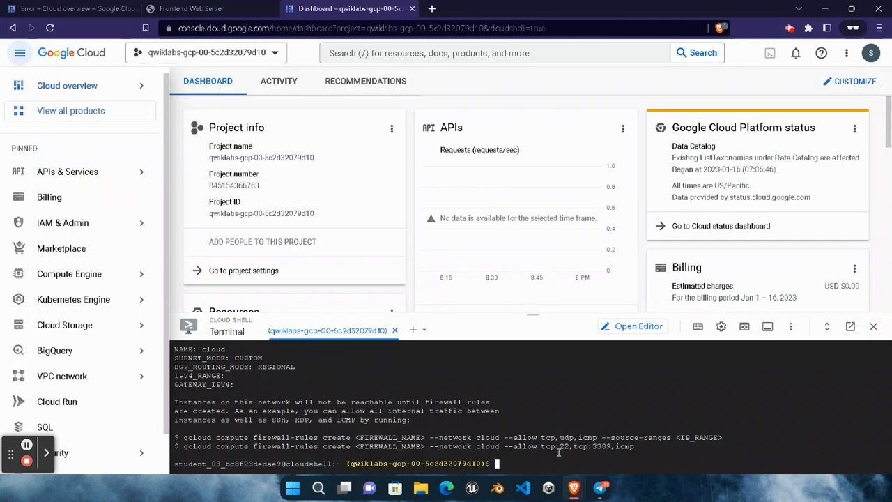
{"action": "key", "text": "ctrl+v"}
{"action": "key", "text": "Return"}
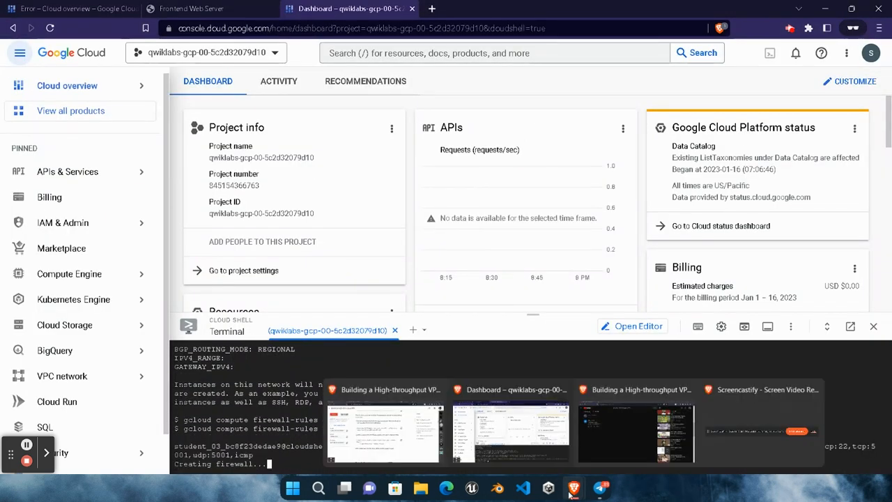
Run the lab's command creating subnet cloud-east in network cloud with range 10.0.1.0/24 and region us-east1.
{"action": "left_click", "coordinate": [384, 426]}
{"action": "left_click", "coordinate": [565, 302]}
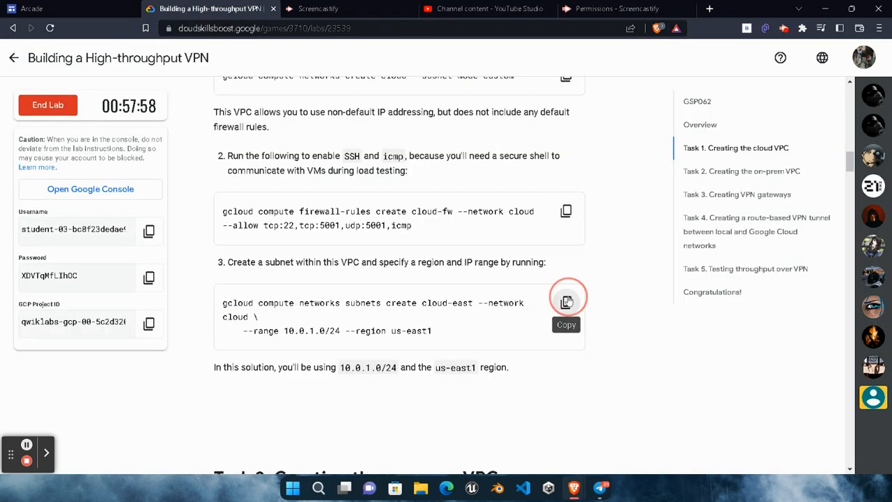
{"action": "left_click", "coordinate": [554, 448]}
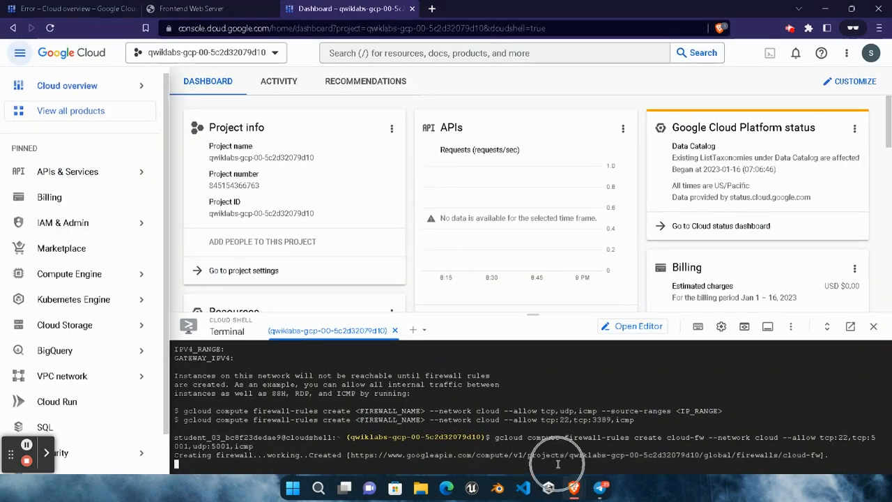
{"action": "key", "text": "ctrl+v"}
{"action": "key", "text": "Return"}
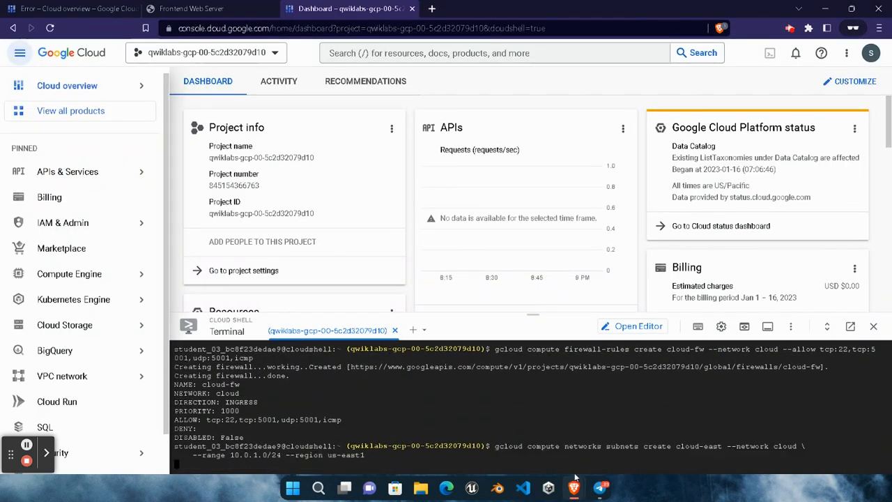
Run the lab's Task 2 command "gcloud compute networks create on-prem --subnet-mode custom" in Cloud Shell.
{"action": "mouse_move", "coordinate": [574, 486]}
{"action": "left_click", "coordinate": [376, 376]}
{"action": "scroll", "coordinate": [541, 366], "scroll_direction": "down", "scroll_amount": 6}
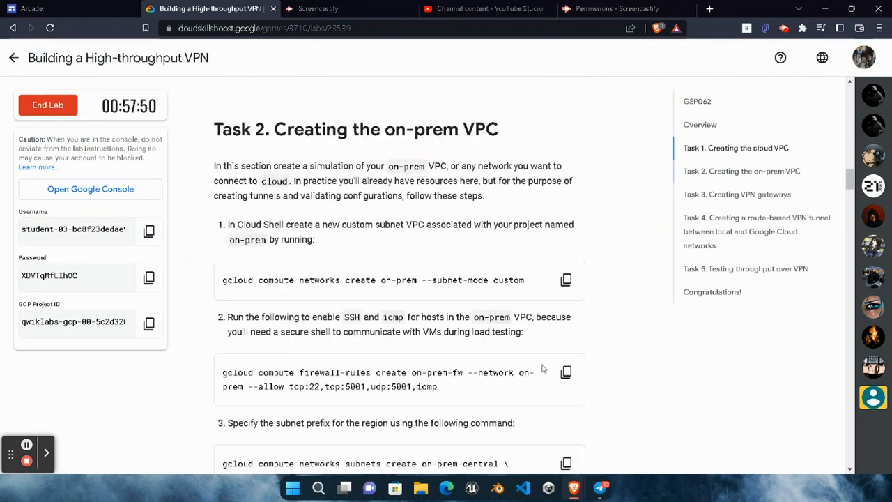
{"action": "left_click", "coordinate": [565, 221]}
{"action": "mouse_move", "coordinate": [574, 487]}
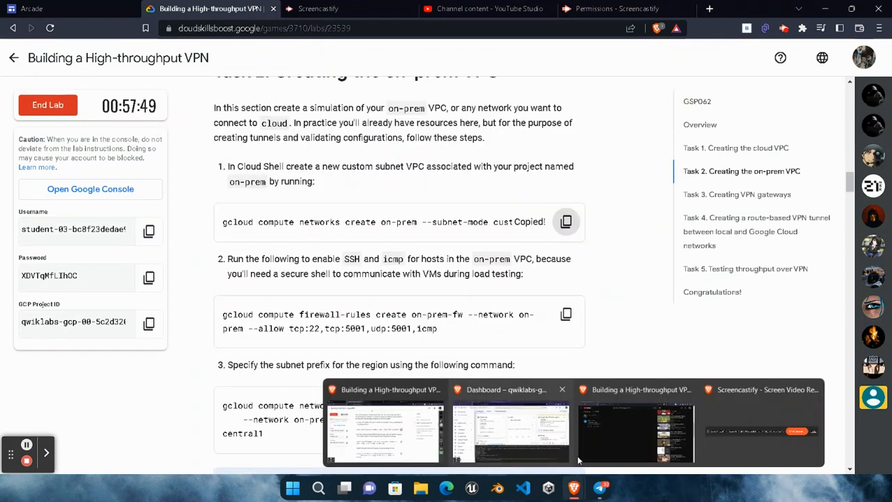
{"action": "left_click", "coordinate": [557, 425]}
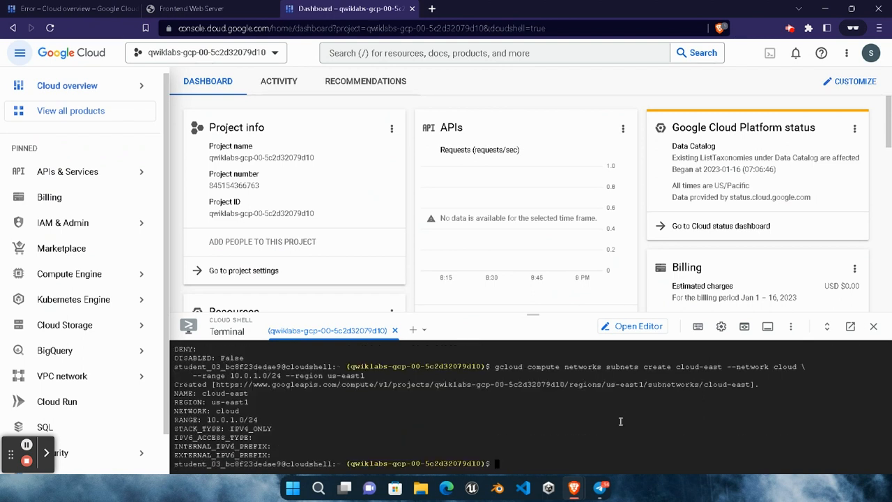
{"action": "key", "text": "ctrl+v"}
{"action": "key", "text": "Return"}
{"action": "left_click", "coordinate": [575, 489]}
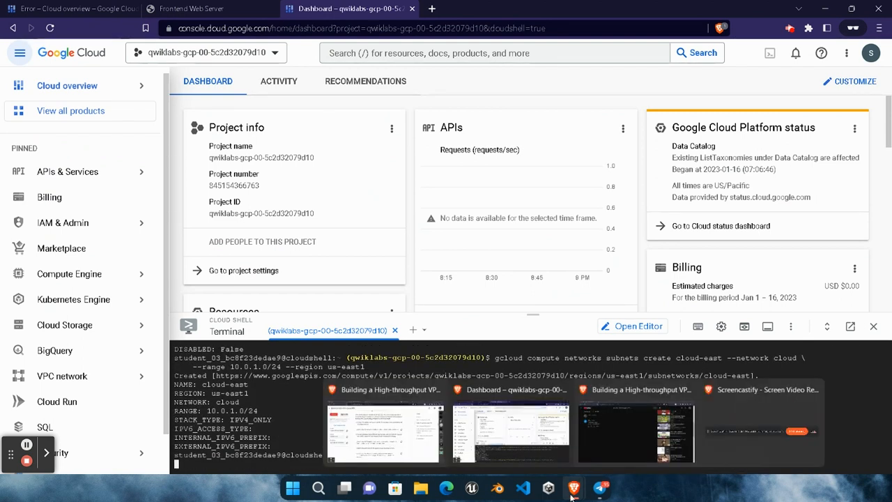
Run the lab's command creating firewall rule on-prem-fw on network on-prem, allowing tcp:22, tcp:5001, udp:5001 and icmp.
{"action": "left_click", "coordinate": [410, 428]}
{"action": "left_click", "coordinate": [566, 315]}
{"action": "left_click", "coordinate": [574, 488]}
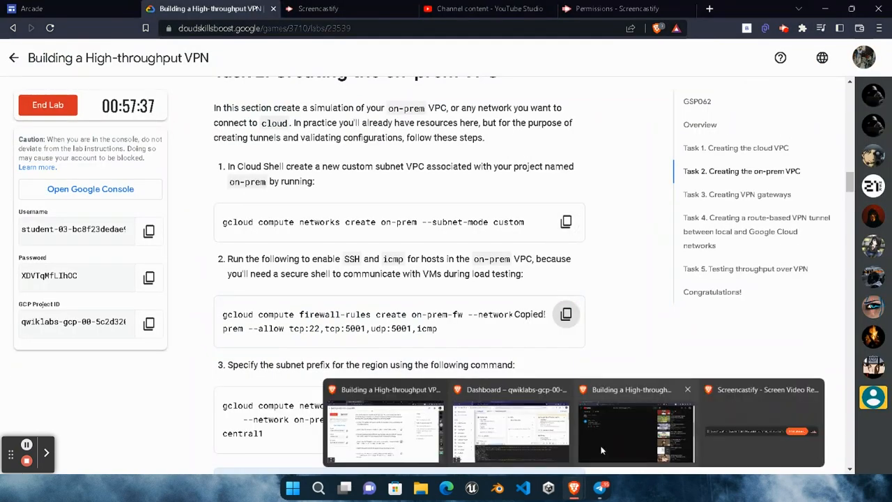
{"action": "left_click", "coordinate": [516, 426]}
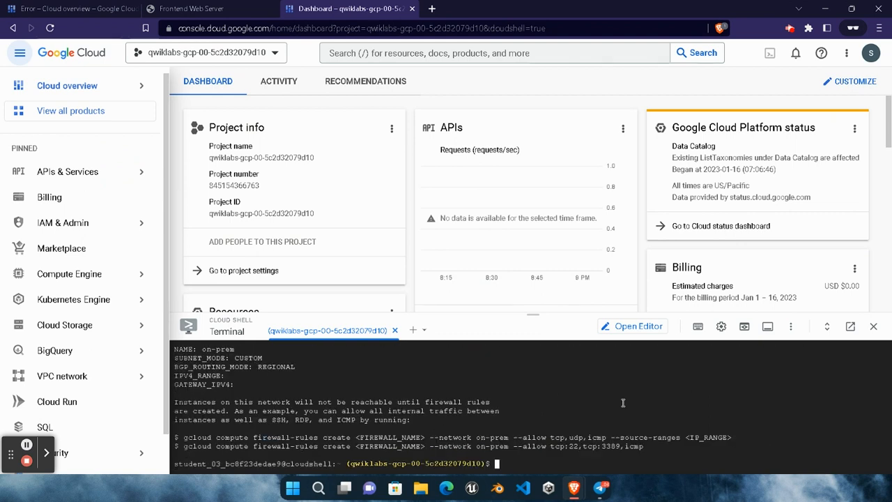
{"action": "key", "text": "ctrl+v"}
{"action": "key", "text": "Return"}
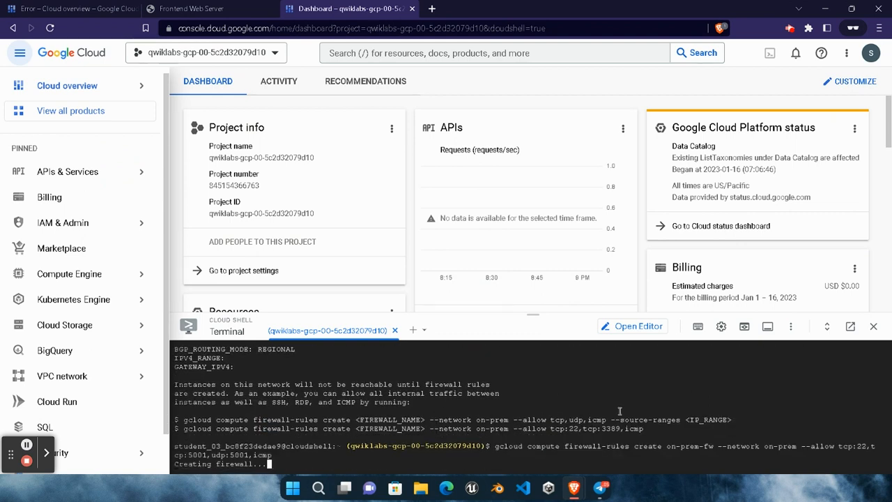
Run the lab's command creating subnet on-prem-central in network on-prem with range 192.168.1.0/24 and region us-central1.
{"action": "mouse_move", "coordinate": [574, 489]}
{"action": "left_click", "coordinate": [383, 432]}
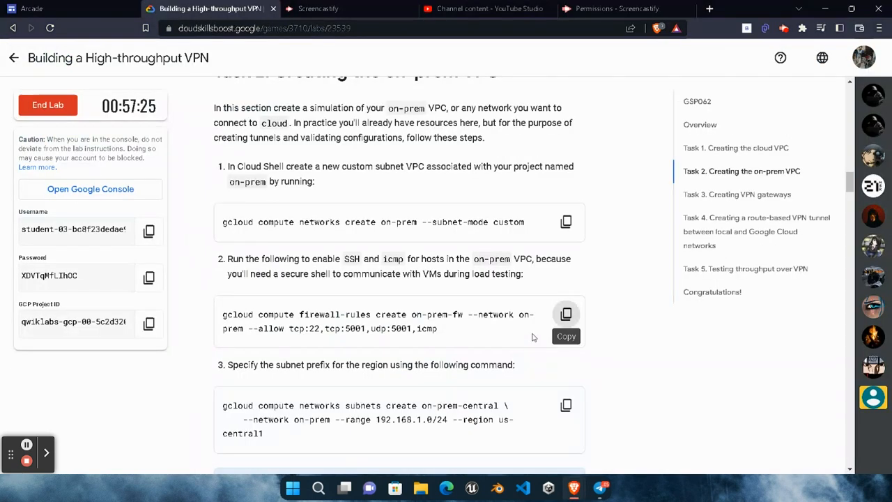
{"action": "scroll", "coordinate": [564, 278], "scroll_direction": "down", "scroll_amount": 3}
{"action": "left_click", "coordinate": [565, 233]}
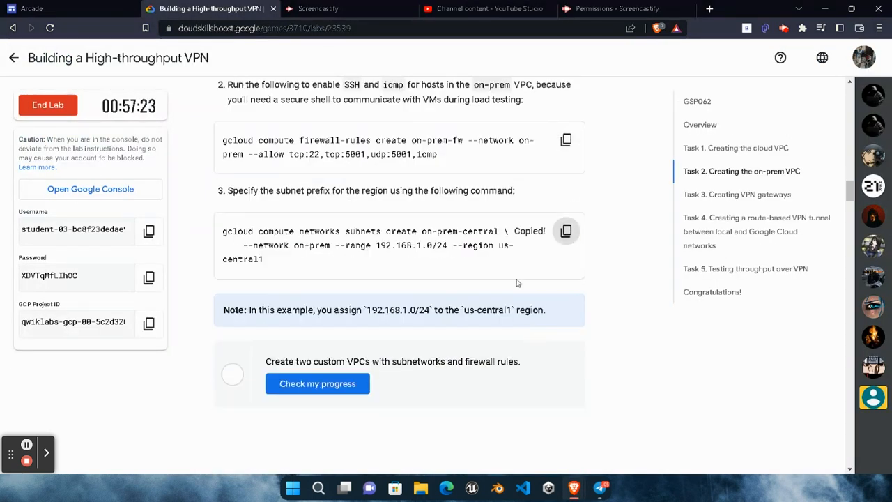
{"action": "mouse_move", "coordinate": [573, 488]}
{"action": "left_click", "coordinate": [528, 428]}
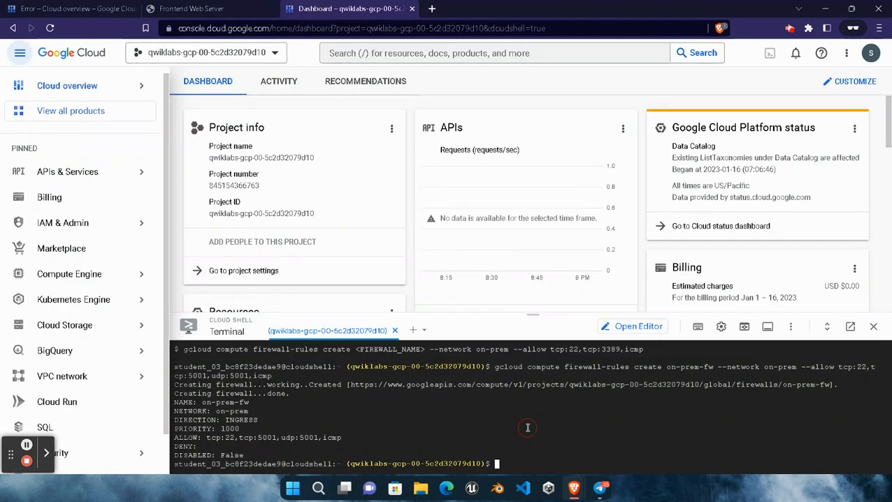
{"action": "key", "text": "ctrl+v"}
{"action": "key", "text": "Return"}
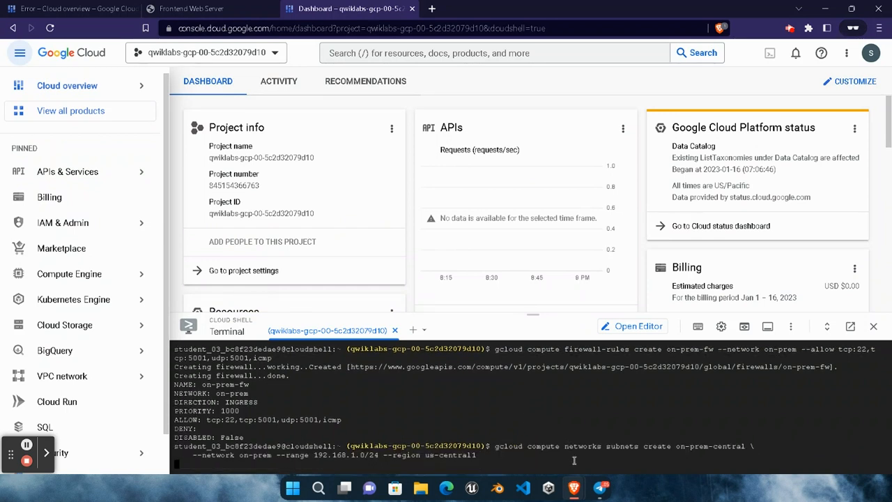
Check the lab progress for the task "Create two custom VPCs with subnetworks and firewall rules.".
{"action": "mouse_move", "coordinate": [573, 488]}
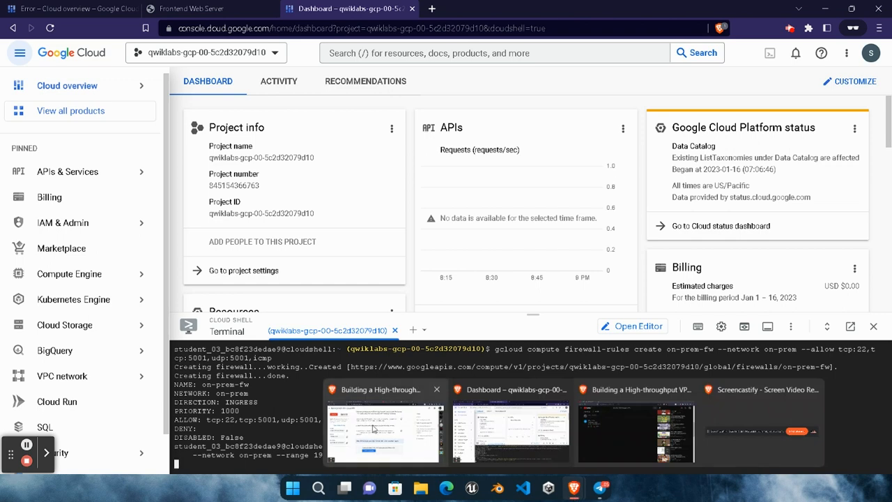
{"action": "left_click", "coordinate": [367, 425]}
{"action": "left_click", "coordinate": [486, 439]}
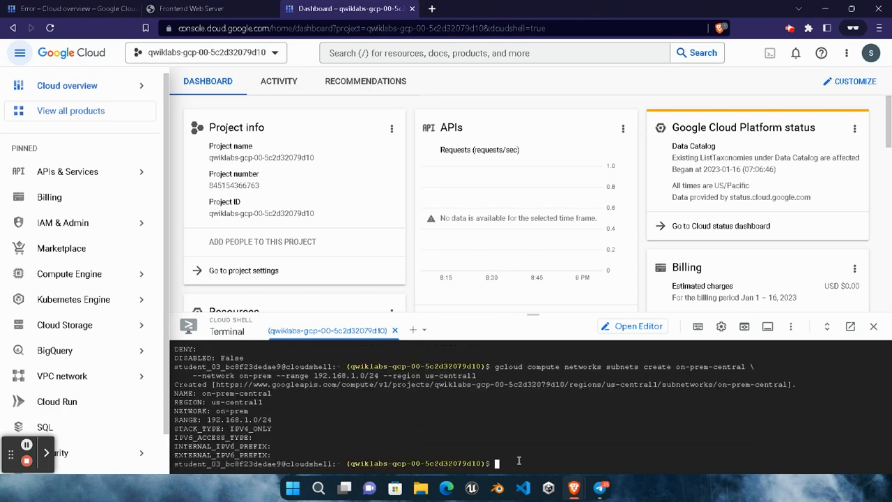
{"action": "mouse_move", "coordinate": [576, 481]}
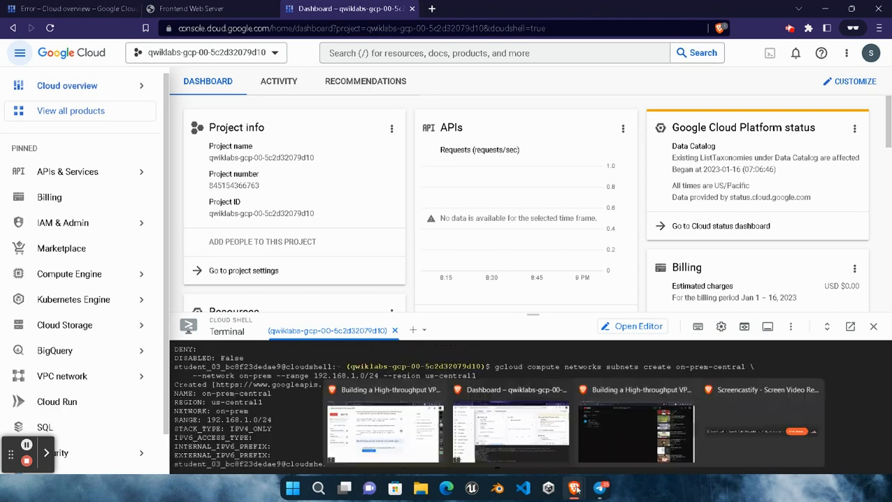
{"action": "left_click", "coordinate": [329, 394]}
{"action": "left_click", "coordinate": [325, 390]}
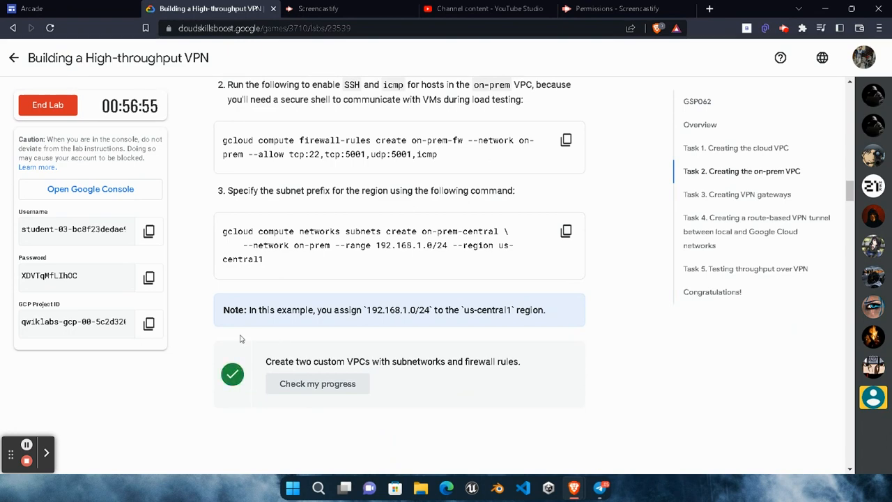
Run the lab's Task 3 command creating target VPN gateway on-prem-gw1 in network on-prem, region us-central1.
{"action": "scroll", "coordinate": [357, 358], "scroll_direction": "down", "scroll_amount": 5}
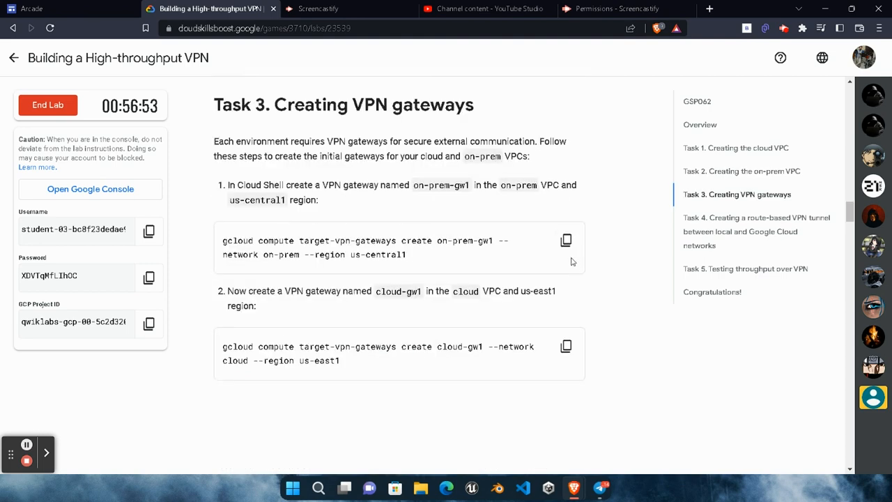
{"action": "left_click", "coordinate": [566, 241]}
{"action": "mouse_move", "coordinate": [573, 488]}
{"action": "left_click", "coordinate": [518, 368]}
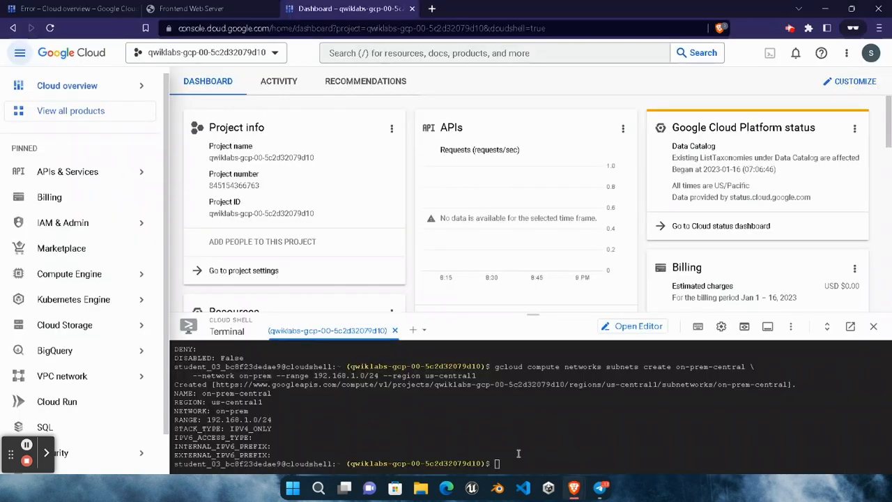
{"action": "key", "text": "ctrl+v"}
{"action": "key", "text": "Return"}
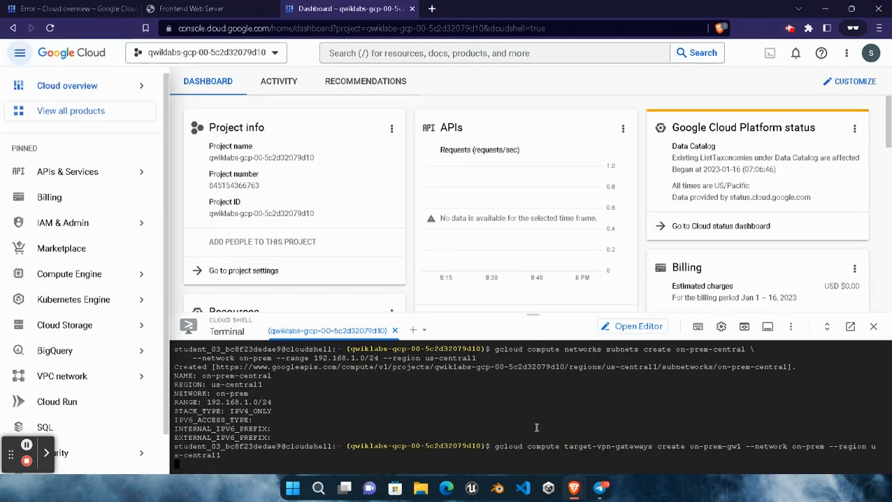
Run the lab's command creating target VPN gateway cloud-gw1 in network cloud, region us-east1.
{"action": "mouse_move", "coordinate": [573, 488]}
{"action": "left_click", "coordinate": [538, 379]}
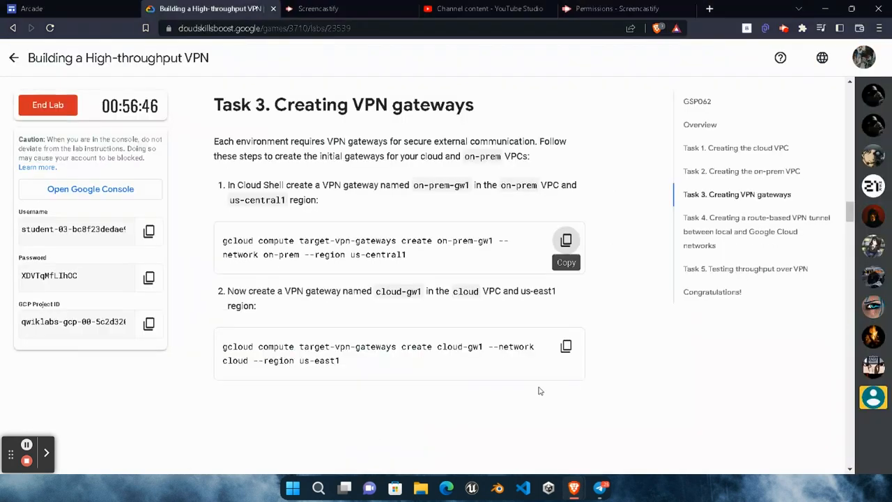
{"action": "left_click", "coordinate": [565, 346]}
{"action": "mouse_move", "coordinate": [574, 487]}
{"action": "left_click", "coordinate": [480, 443]}
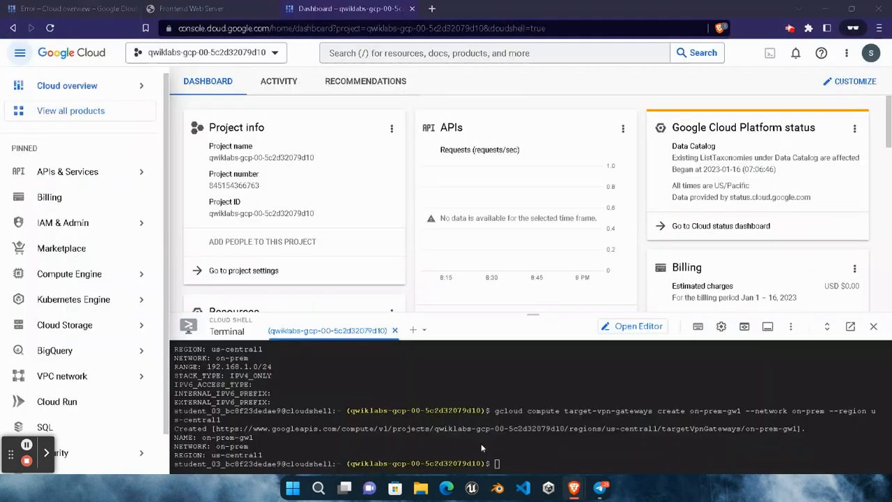
{"action": "left_click", "coordinate": [518, 454]}
{"action": "key", "text": "ctrl+v"}
{"action": "key", "text": "Return"}
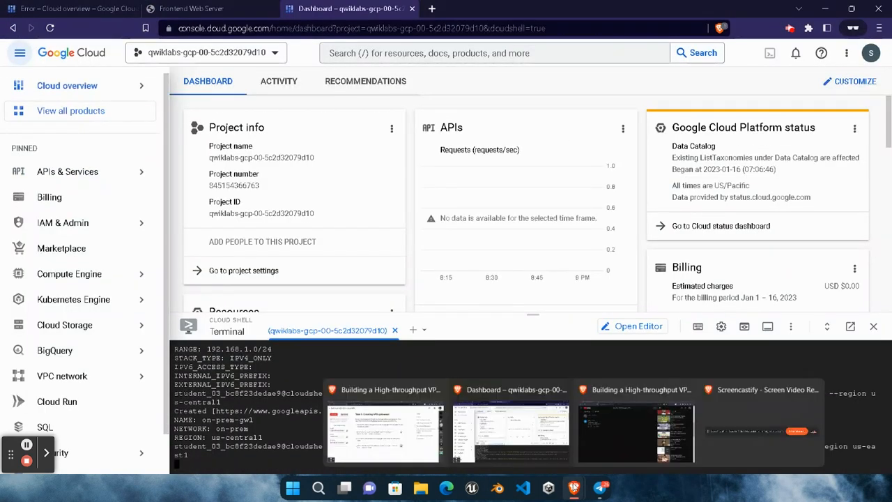
Run the lab's Task 4 command "gcloud compute addresses create cloud-gw1 --region us-east1" in Cloud Shell.
{"action": "left_click", "coordinate": [546, 388]}
{"action": "scroll", "coordinate": [546, 388], "scroll_direction": "down", "scroll_amount": 3}
{"action": "scroll", "coordinate": [546, 388], "scroll_direction": "down", "scroll_amount": 2}
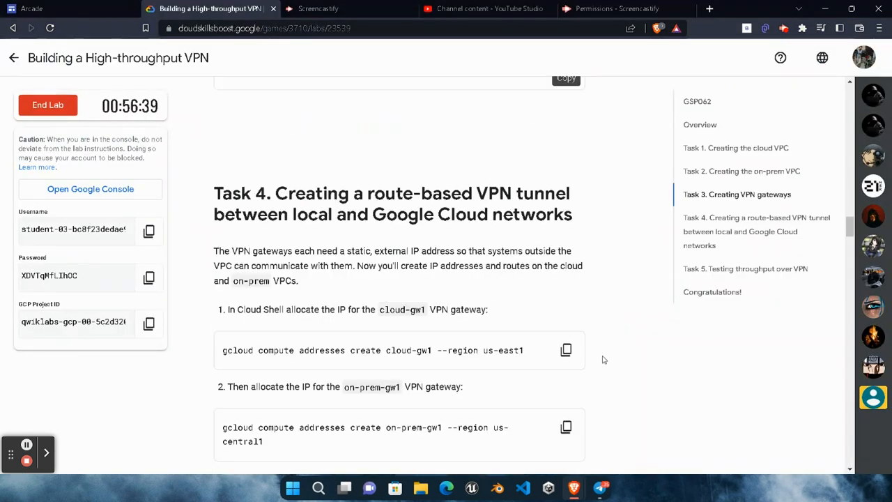
{"action": "left_click", "coordinate": [566, 350]}
{"action": "mouse_move", "coordinate": [580, 483]}
{"action": "left_click", "coordinate": [511, 432]}
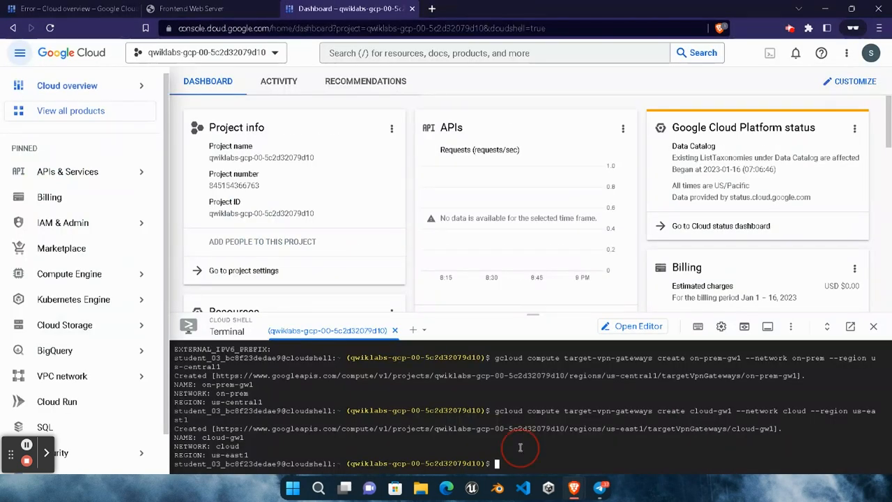
{"action": "left_click", "coordinate": [547, 451]}
{"action": "key", "text": "ctrl+v"}
{"action": "key", "text": "Return"}
Allocate the on-prem gateway's IP by running "gcloud compute addresses create on-prem-gw1 --region us-central1" in Cloud Shell.
{"action": "left_click", "coordinate": [536, 388]}
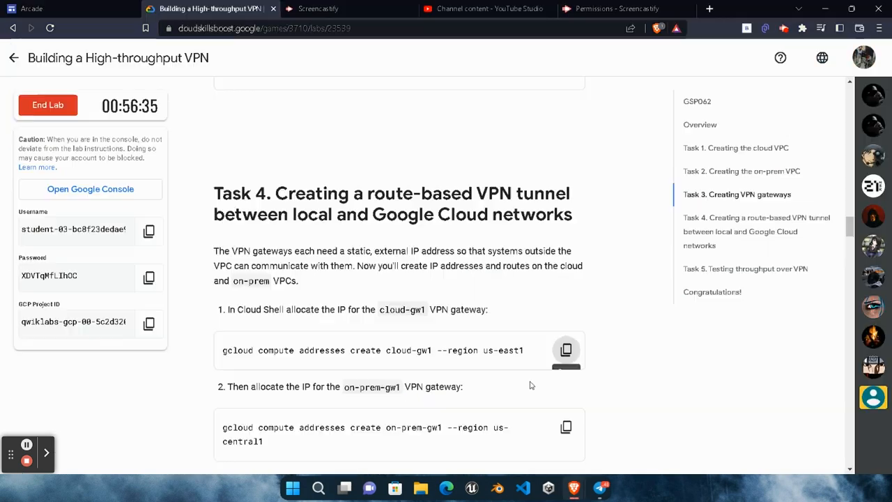
{"action": "left_click", "coordinate": [565, 253]}
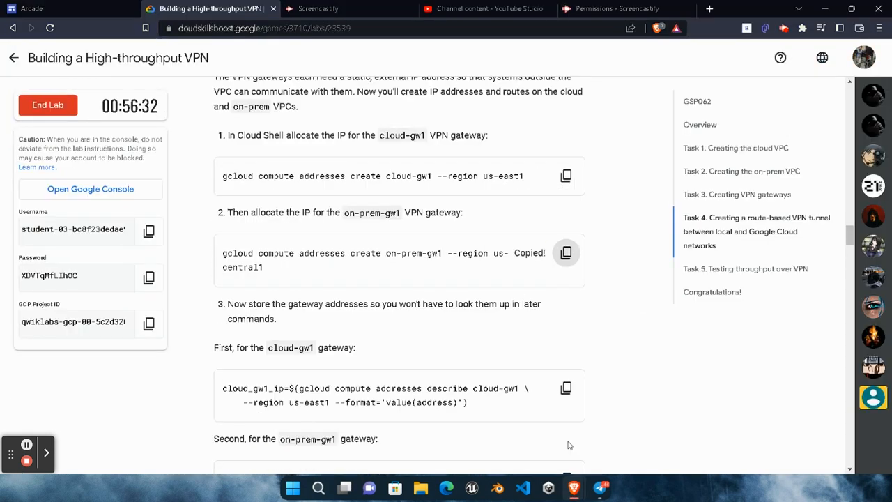
{"action": "mouse_move", "coordinate": [573, 488]}
{"action": "left_click", "coordinate": [533, 453]}
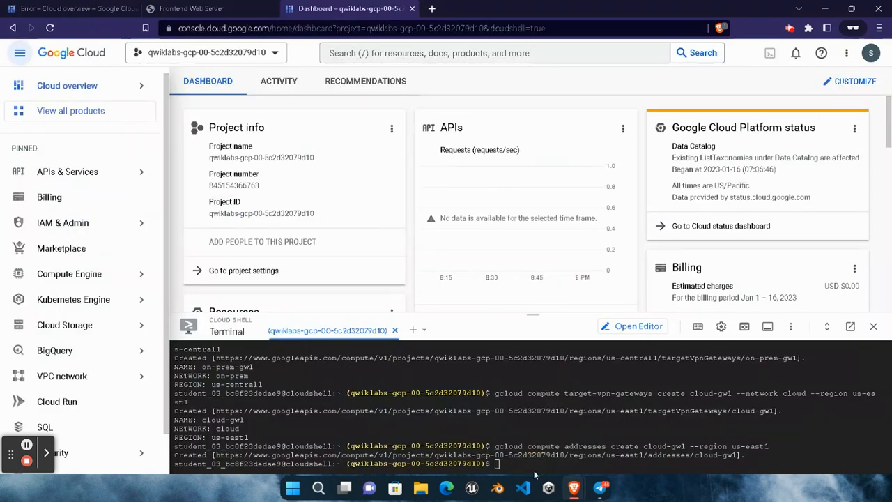
{"action": "left_click", "coordinate": [538, 467]}
{"action": "key", "text": "ctrl+v"}
{"action": "key", "text": "Return"}
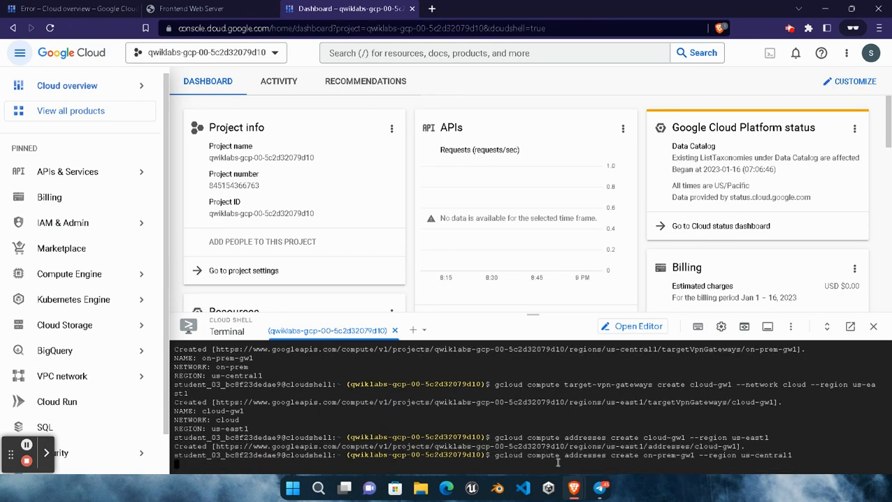
Run the lab's command storing the cloud-gw1 address from region us-east1 in the variable cloud_gw1_ip.
{"action": "mouse_move", "coordinate": [574, 488]}
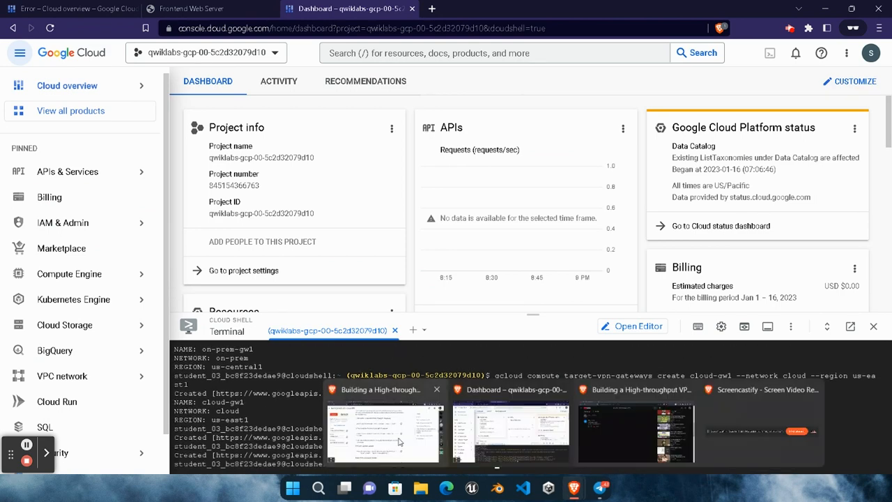
{"action": "left_click", "coordinate": [548, 388]}
{"action": "left_click", "coordinate": [566, 388]}
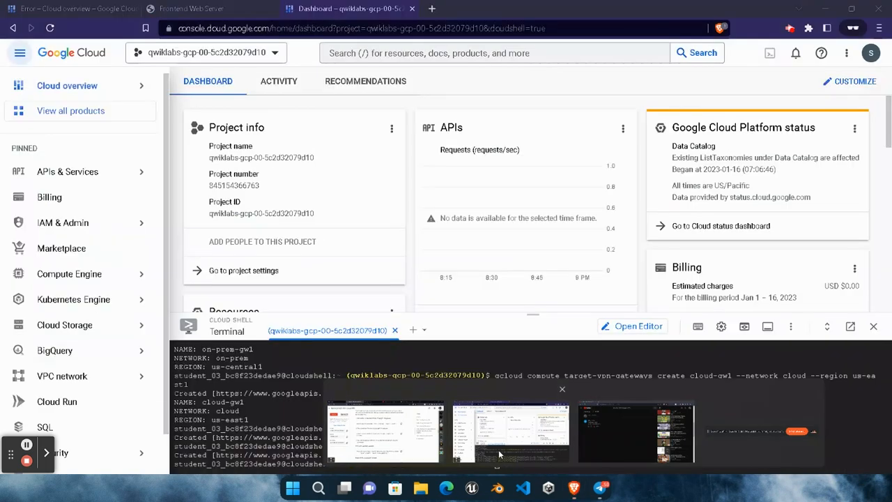
{"action": "left_click", "coordinate": [498, 446]}
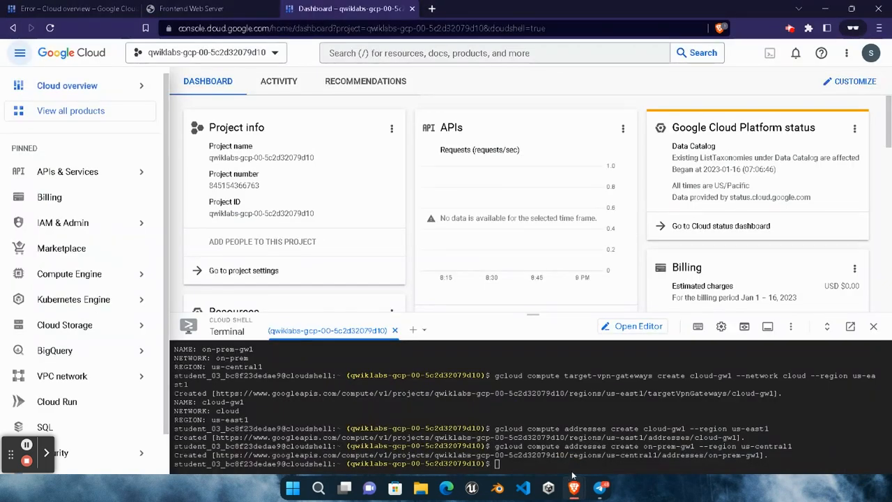
{"action": "key", "text": "ctrl+v"}
{"action": "key", "text": "Return"}
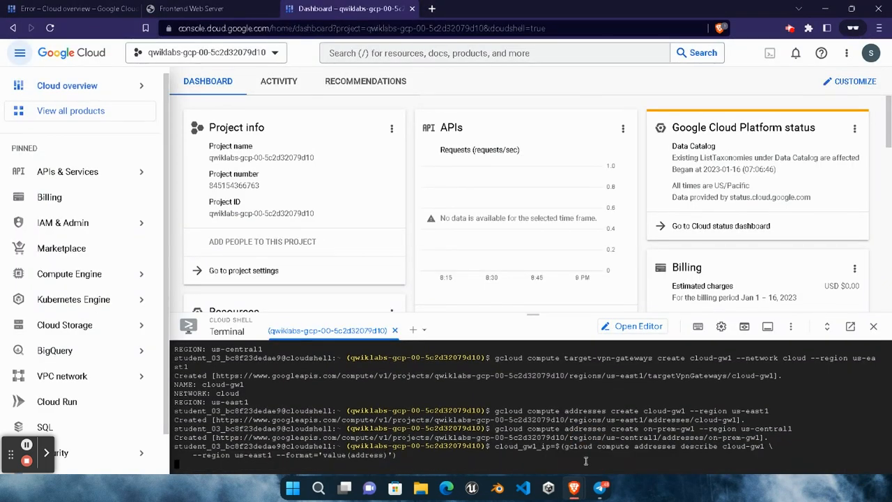
Run the lab's command storing the on-prem-gw1 address from region us-central1 in the variable on_prem_gw_ip.
{"action": "mouse_move", "coordinate": [580, 492]}
{"action": "left_click", "coordinate": [386, 432]}
{"action": "scroll", "coordinate": [566, 348], "scroll_direction": "down", "scroll_amount": 5}
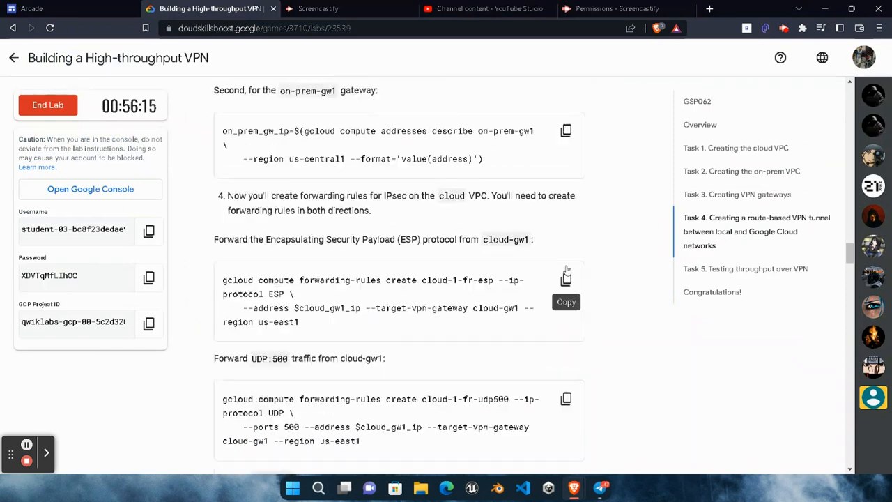
{"action": "scroll", "coordinate": [553, 135], "scroll_direction": "up", "scroll_amount": 2}
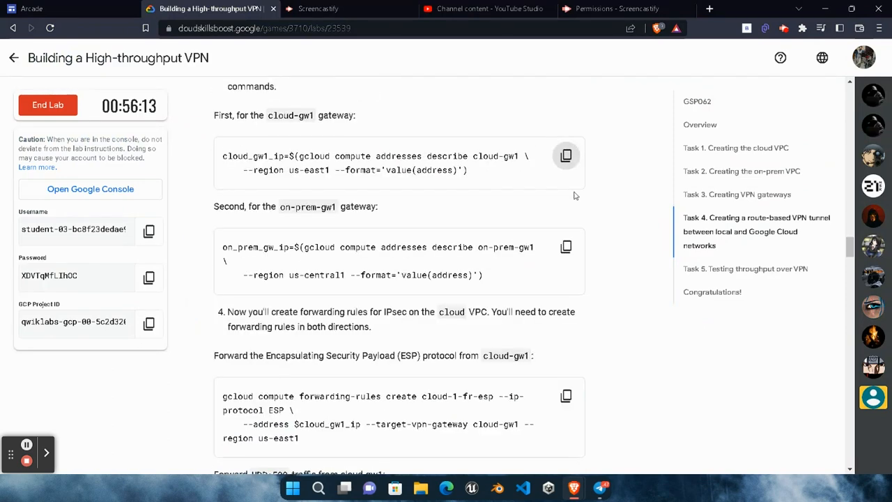
{"action": "left_click", "coordinate": [566, 247]}
{"action": "mouse_move", "coordinate": [574, 488]}
{"action": "left_click", "coordinate": [512, 418]}
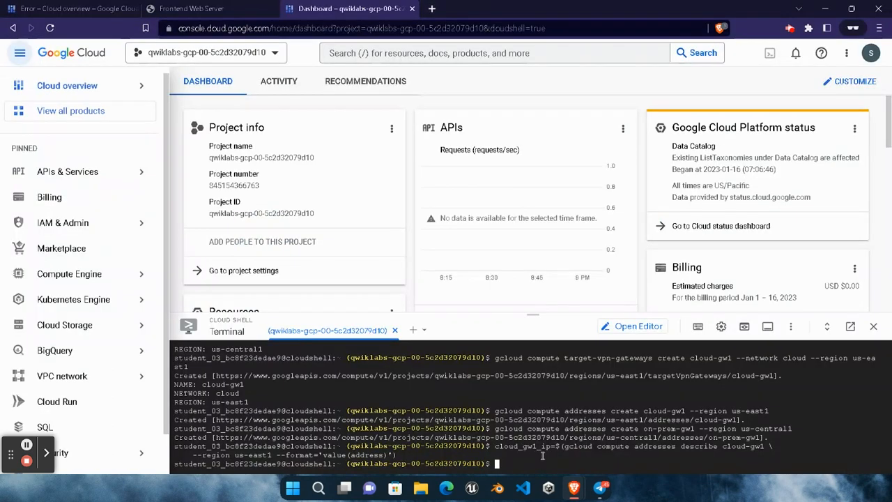
{"action": "key", "text": "ctrl+v"}
{"action": "key", "text": "Return"}
Run the lab's command creating forwarding rule cloud-1-fr-esp with protocol ESP, address $cloud_gw1_ip, target VPN gateway cloud-gw1 and region us-east1.
{"action": "mouse_move", "coordinate": [574, 488]}
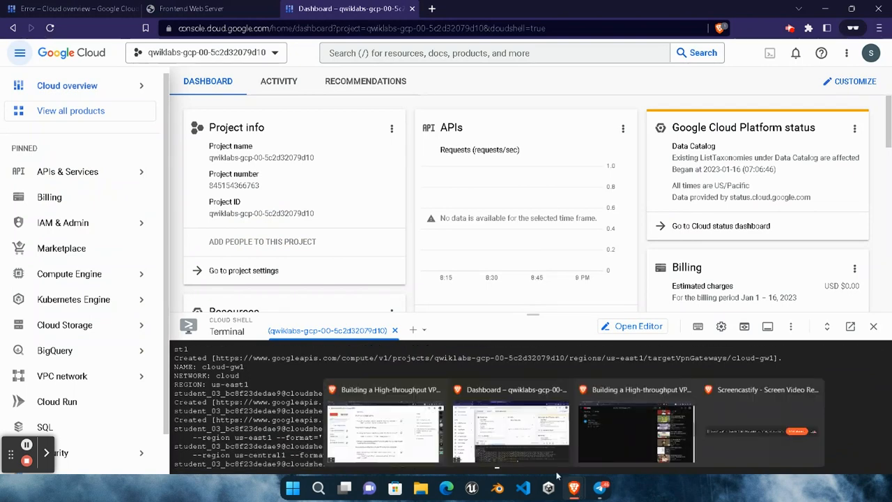
{"action": "left_click", "coordinate": [393, 429]}
{"action": "scroll", "coordinate": [563, 306], "scroll_direction": "down", "scroll_amount": 2}
{"action": "left_click", "coordinate": [566, 280]}
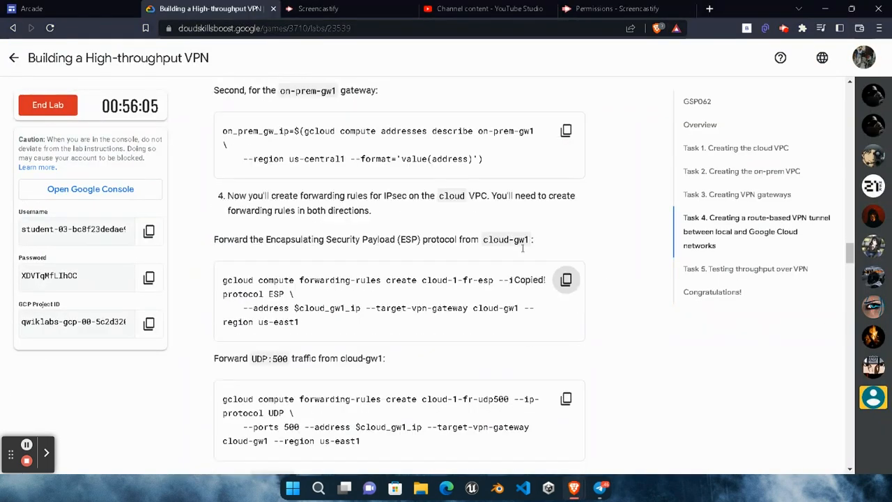
{"action": "mouse_move", "coordinate": [574, 487]}
{"action": "left_click", "coordinate": [512, 418]}
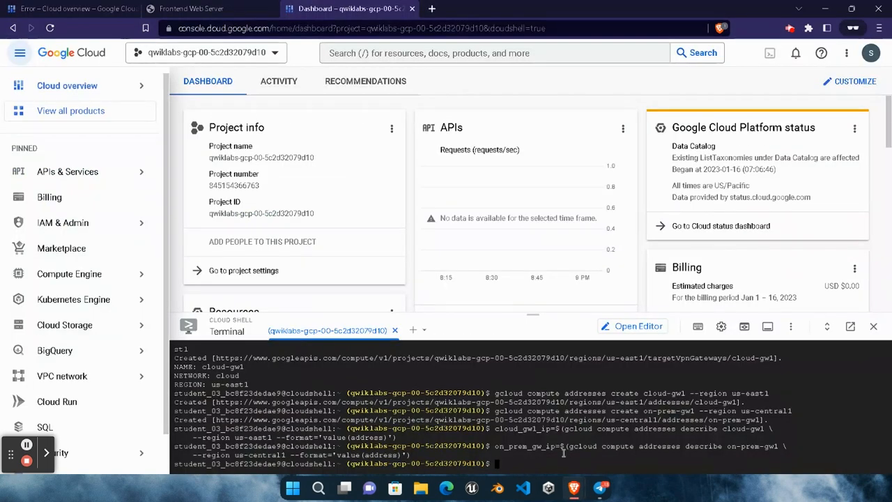
{"action": "key", "text": "ctrl+v"}
{"action": "key", "text": "Return"}
Run the lab's command creating forwarding rule cloud-1-fr-udp500 with protocol UDP, port 500, address $cloud_gw1_ip, target VPN gateway cloud-gw1 and region us-east1.
{"action": "mouse_move", "coordinate": [573, 487]}
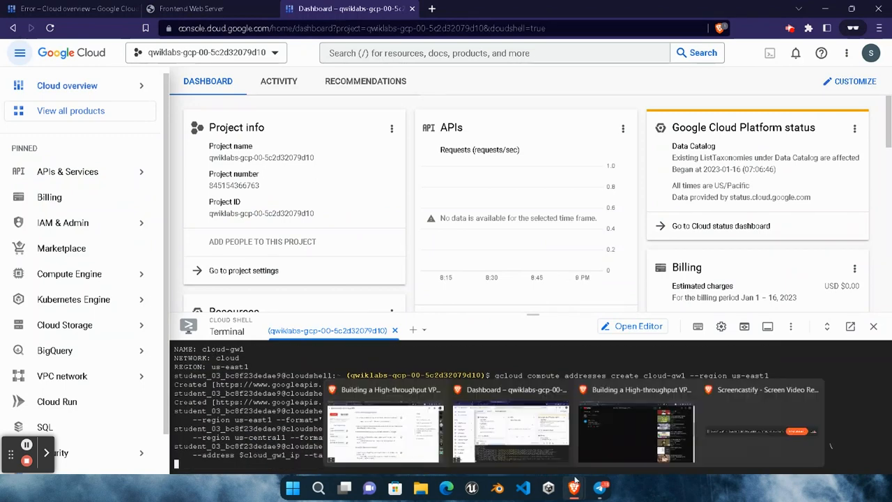
{"action": "left_click", "coordinate": [441, 436]}
{"action": "scroll", "coordinate": [563, 299], "scroll_direction": "down", "scroll_amount": 3}
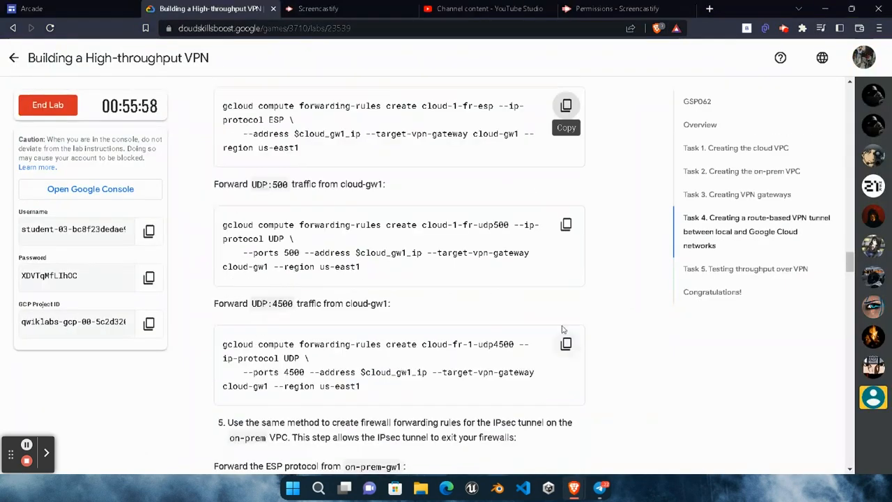
{"action": "left_click", "coordinate": [566, 225]}
{"action": "mouse_move", "coordinate": [573, 487]}
{"action": "left_click", "coordinate": [541, 461]}
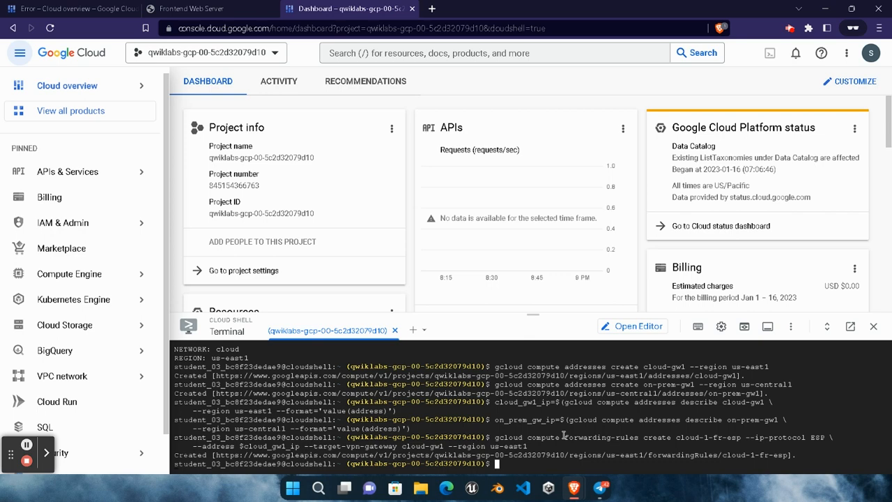
{"action": "key", "text": "ctrl+v"}
{"action": "key", "text": "Return"}
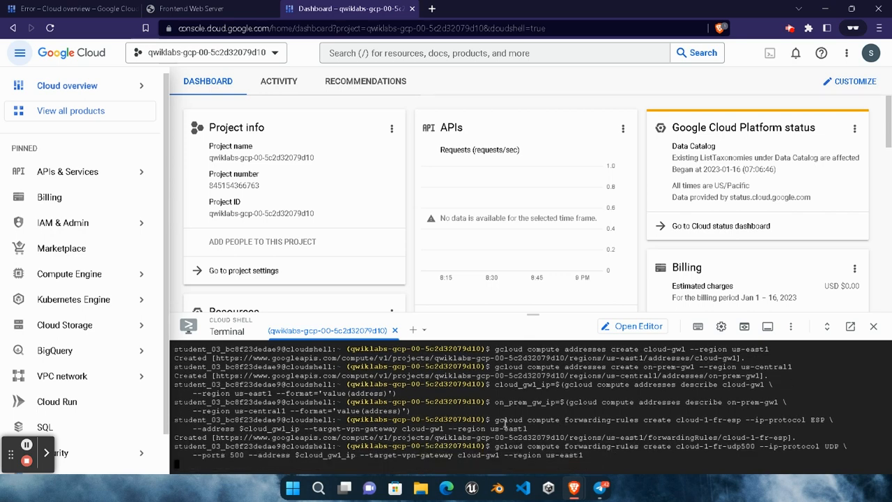
Run the lab's command creating forwarding rule cloud-fr-1-udp4500 with protocol UDP, port 4500, address $cloud_gw1_ip, target VPN gateway cloud-gw1 and region us-east1.
{"action": "mouse_move", "coordinate": [568, 486]}
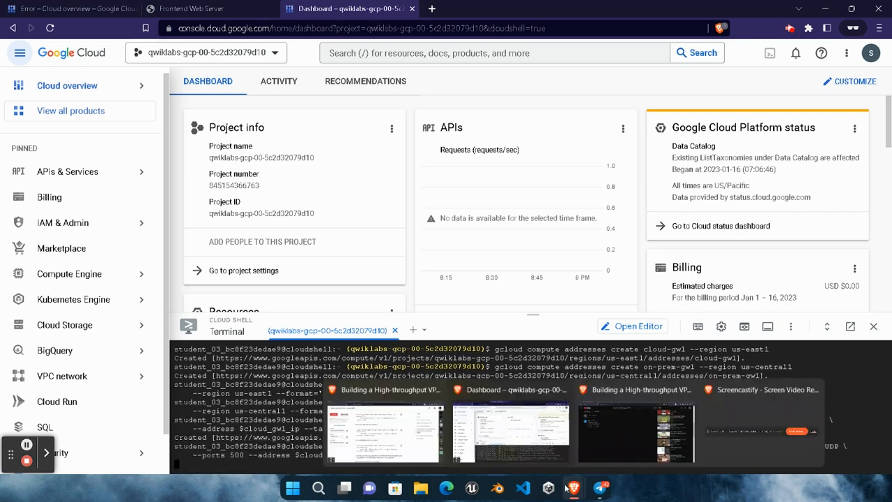
{"action": "left_click", "coordinate": [376, 443]}
{"action": "scroll", "coordinate": [446, 380], "scroll_direction": "down", "scroll_amount": 3}
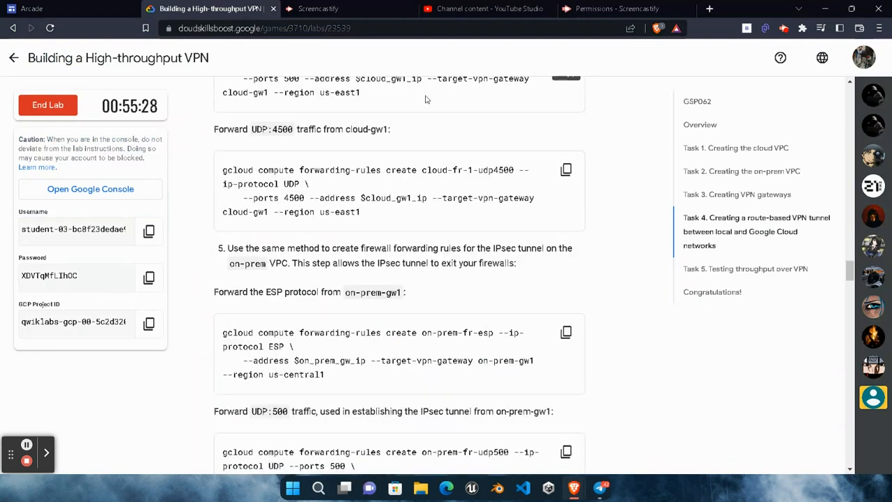
{"action": "left_click", "coordinate": [565, 170]}
{"action": "mouse_move", "coordinate": [574, 487]}
{"action": "left_click", "coordinate": [546, 460]}
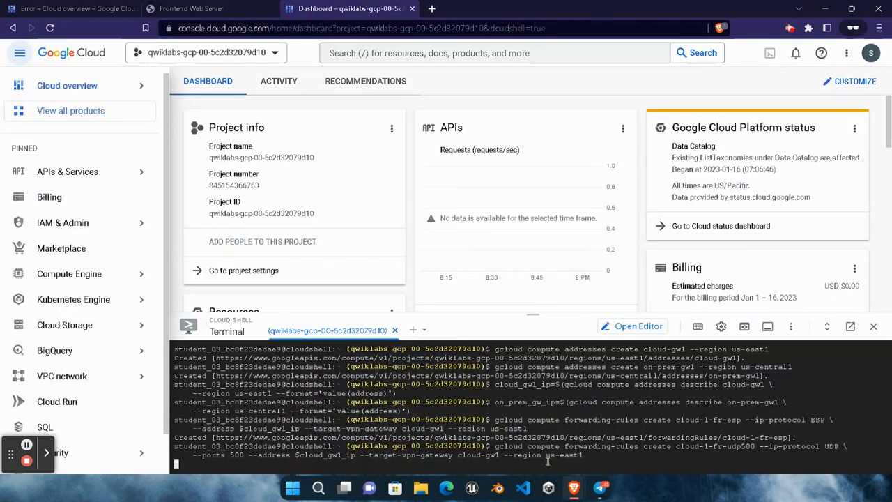
{"action": "key", "text": "ctrl+v"}
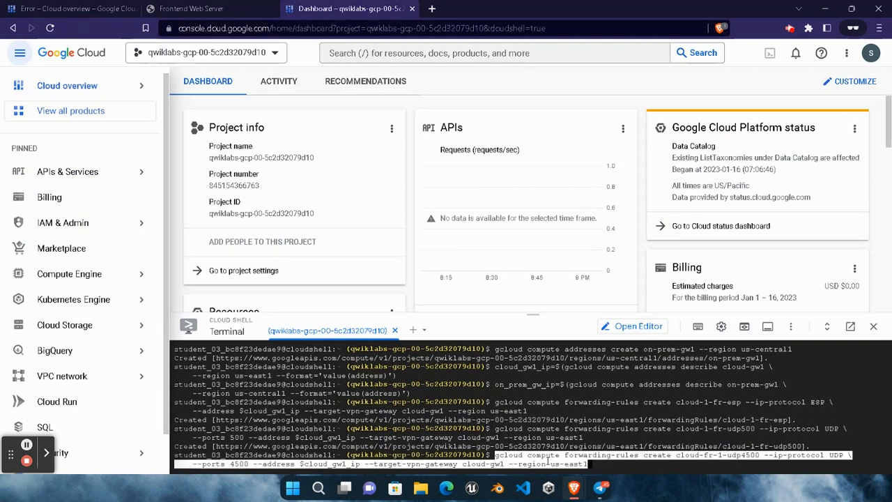
{"action": "key", "text": "Return"}
Run the lab's command creating forwarding rule on-prem-fr-esp with protocol ESP, address $on_prem_gw_ip, target VPN gateway on-prem-gw1 and region us-central1.
{"action": "left_click", "coordinate": [573, 487]}
{"action": "left_click", "coordinate": [420, 420]}
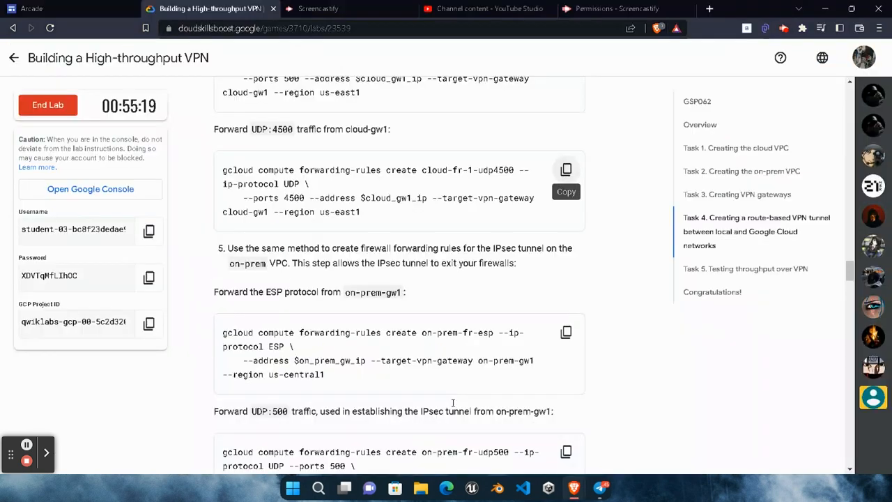
{"action": "left_click", "coordinate": [566, 333]}
{"action": "mouse_move", "coordinate": [573, 487]}
{"action": "left_click", "coordinate": [521, 462]}
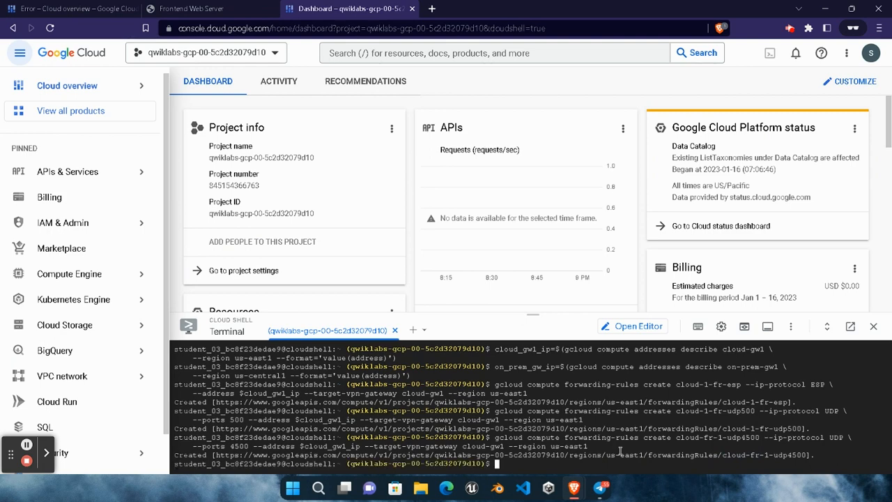
{"action": "key", "text": "ctrl+v"}
Run the lab's command creating forwarding rule on-prem-fr-udp500 with protocol UDP, port 500, address $on_prem_gw_ip, target VPN gateway on-prem-gw1 and region us-central1.
{"action": "mouse_move", "coordinate": [580, 488]}
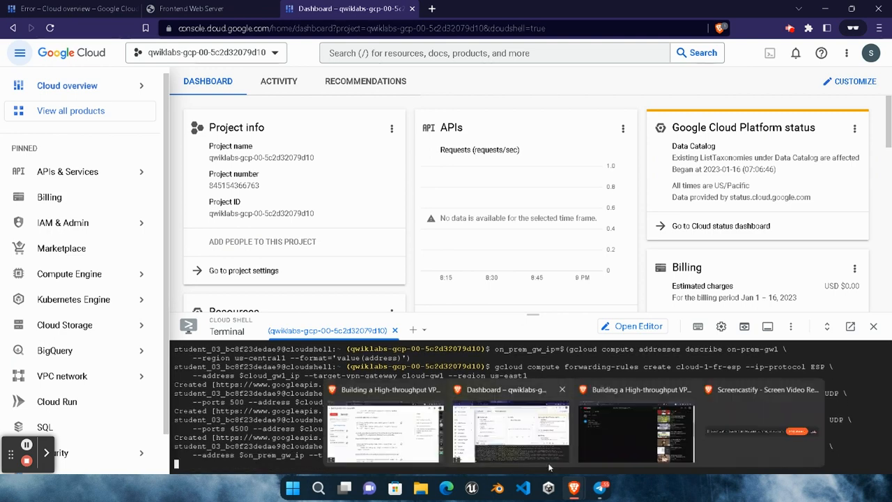
{"action": "left_click", "coordinate": [415, 418]}
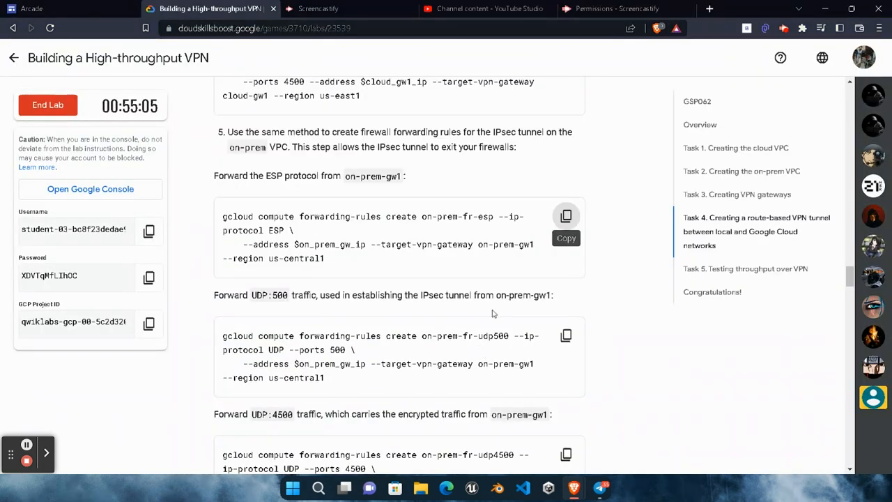
{"action": "scroll", "coordinate": [493, 313], "scroll_direction": "down", "scroll_amount": 1}
{"action": "left_click", "coordinate": [566, 278]}
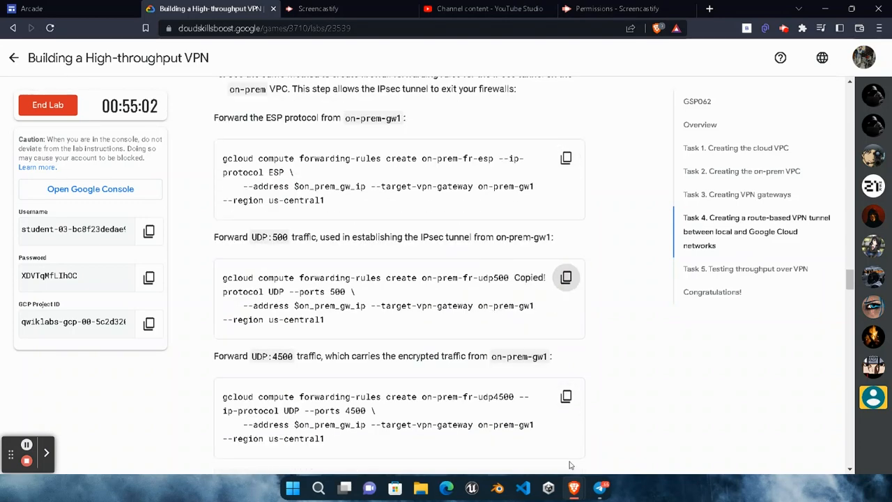
{"action": "mouse_move", "coordinate": [573, 488]}
{"action": "left_click", "coordinate": [523, 454]}
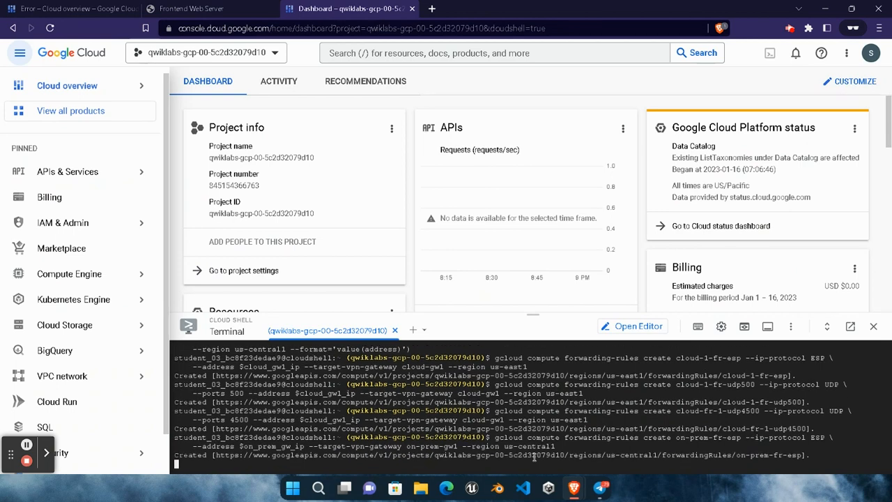
{"action": "key", "text": "ctrl+v"}
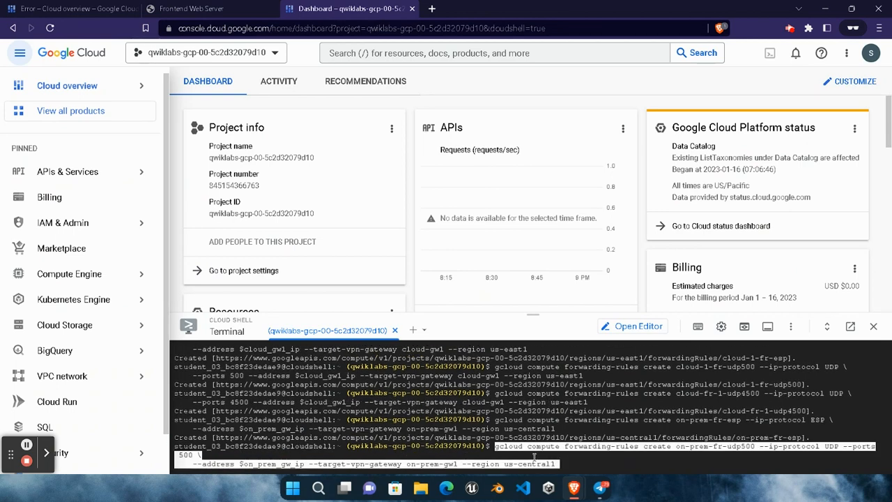
{"action": "key", "text": "Return"}
Run the lab's command creating forwarding rule on-prem-fr-udp4500 with protocol UDP, port 4500, address $on_prem_gw_ip, target VPN gateway on-prem-gw1 and region us-central1.
{"action": "mouse_move", "coordinate": [576, 493]}
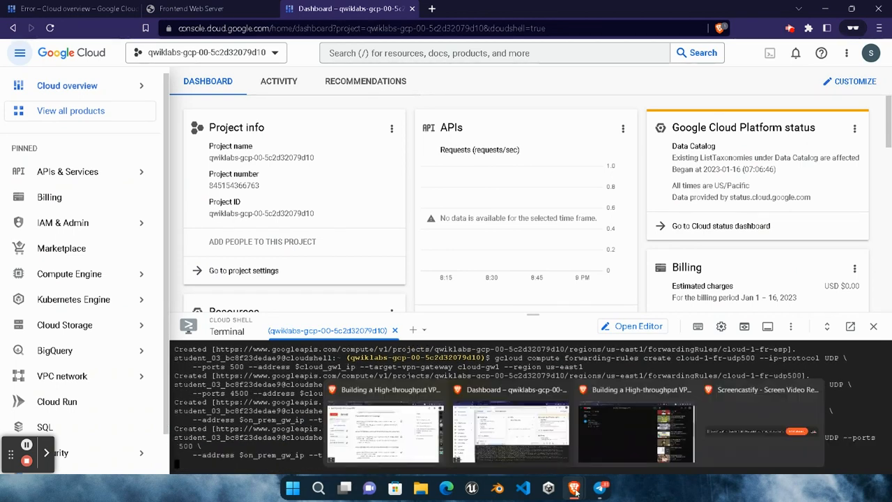
{"action": "left_click", "coordinate": [383, 432]}
{"action": "scroll", "coordinate": [567, 281], "scroll_direction": "down", "scroll_amount": 1}
{"action": "left_click", "coordinate": [566, 279]}
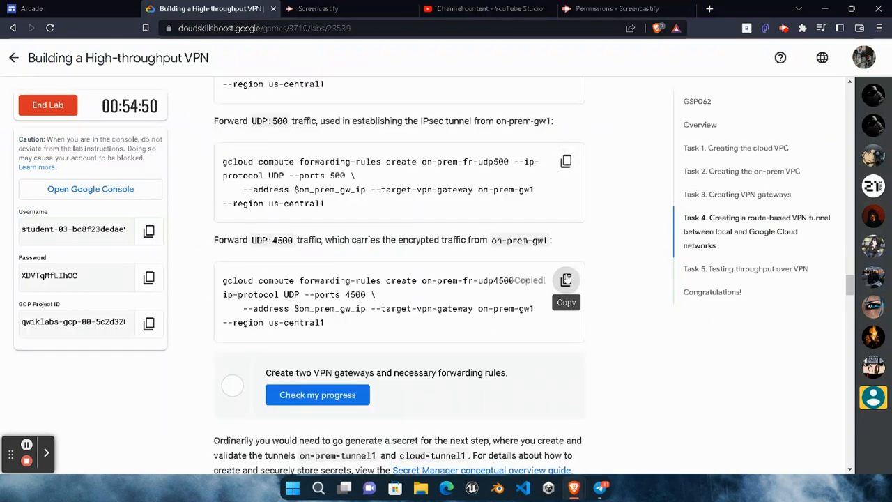
{"action": "mouse_move", "coordinate": [574, 489]}
{"action": "left_click", "coordinate": [536, 433]}
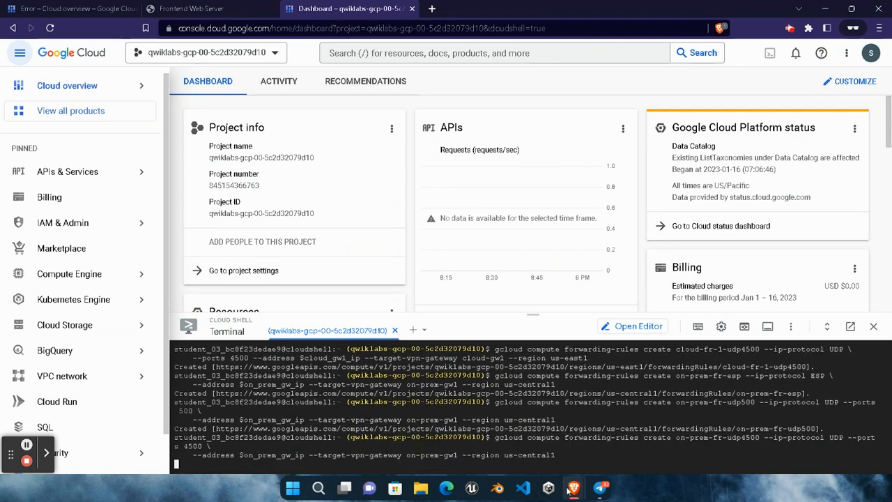
Check the lab progress for the task "Create two VPN gateways and necessary forwarding rules.".
{"action": "mouse_move", "coordinate": [570, 490]}
{"action": "left_click", "coordinate": [422, 439]}
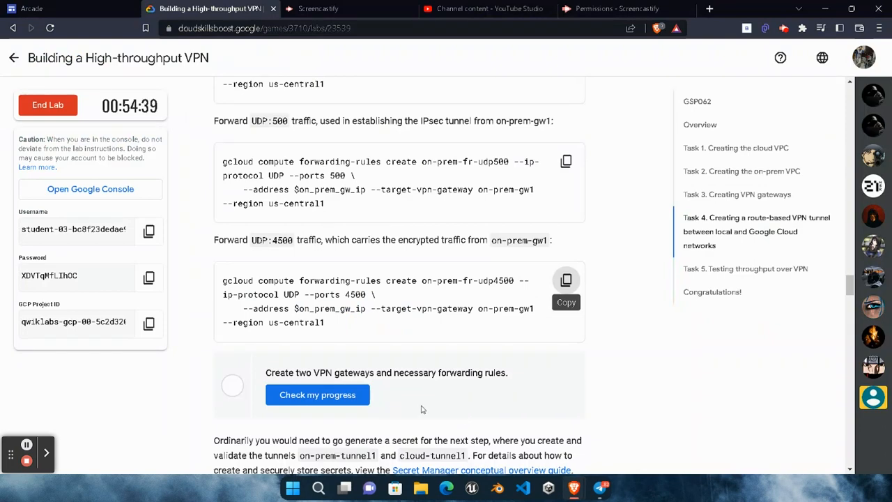
{"action": "left_click", "coordinate": [561, 449]}
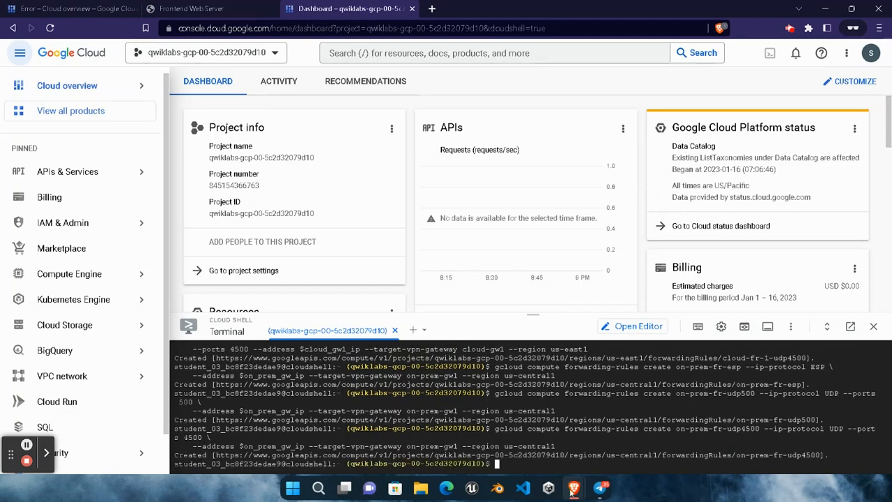
{"action": "mouse_move", "coordinate": [573, 489]}
{"action": "left_click", "coordinate": [403, 432]}
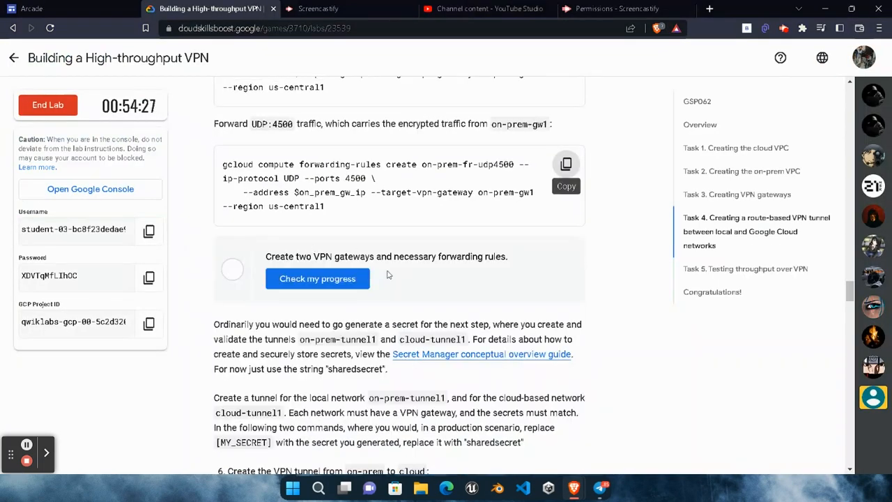
{"action": "left_click", "coordinate": [314, 279]}
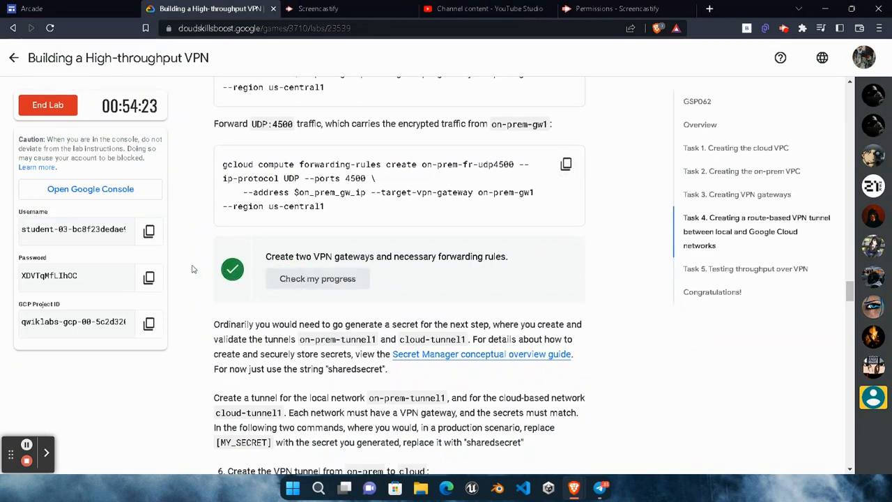
{"action": "left_click_drag", "start_coordinate": [194, 268], "coordinate": [335, 261]}
{"action": "left_click", "coordinate": [452, 293]}
Run the lab's command creating VPN tunnel on-prem-tunnel1 in us-central1 with peer $cloud_gw1_ip, gateway on-prem-gw1, IKE version 2, selectors 0.0.0.0/0 and the placeholder shared secret.
{"action": "scroll", "coordinate": [418, 279], "scroll_direction": "down", "scroll_amount": 5}
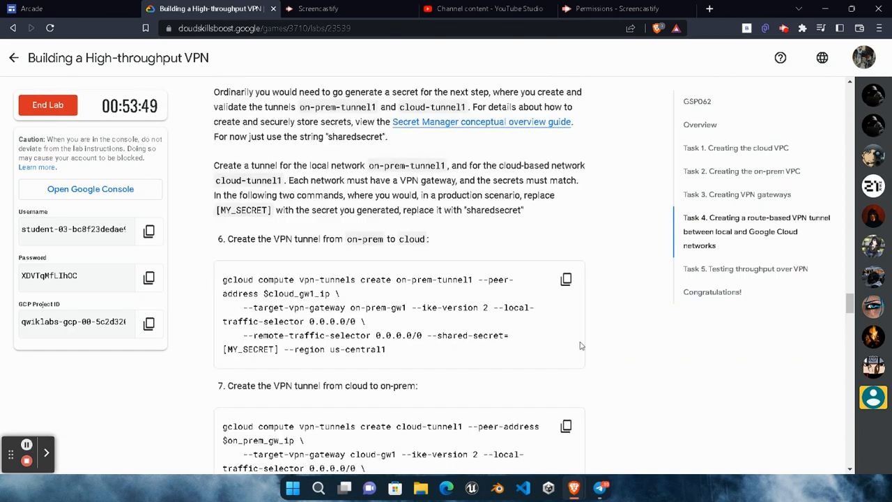
{"action": "left_click", "coordinate": [566, 279]}
{"action": "mouse_move", "coordinate": [581, 486]}
{"action": "left_click", "coordinate": [559, 445]}
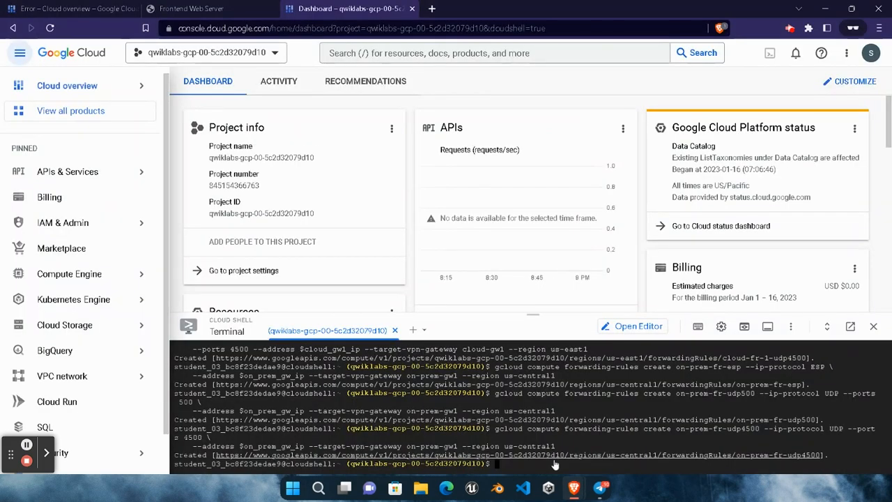
{"action": "key", "text": "ctrl+v"}
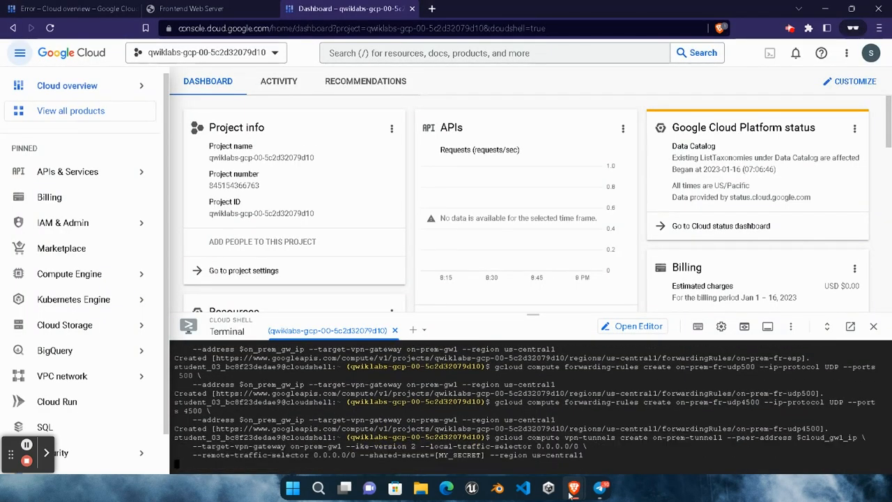
Run the lab's command creating VPN tunnel cloud-tunnel1 in us-east1 with peer $on_prem_gw_ip, gateway cloud-gw1, IKE version 2, selectors 0.0.0.0/0 and the placeholder shared secret.
{"action": "mouse_move", "coordinate": [572, 490]}
{"action": "left_click", "coordinate": [563, 418]}
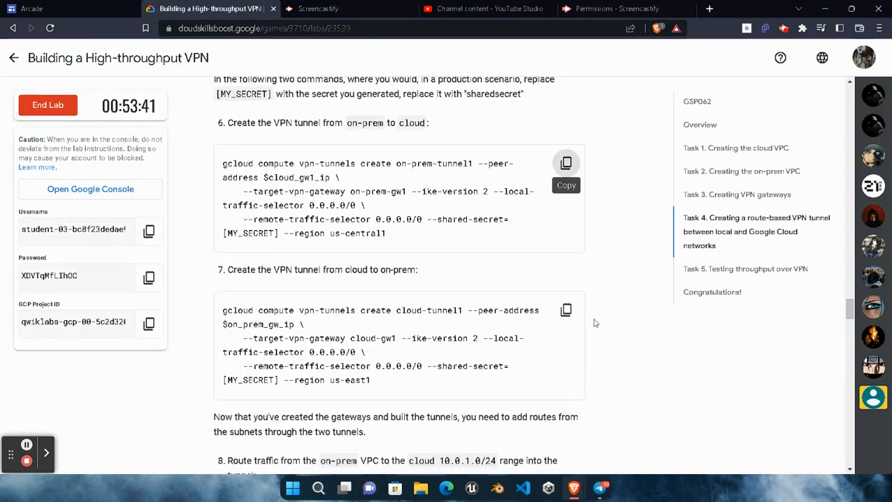
{"action": "left_click", "coordinate": [566, 309]}
{"action": "key", "text": "alt+Tab"}
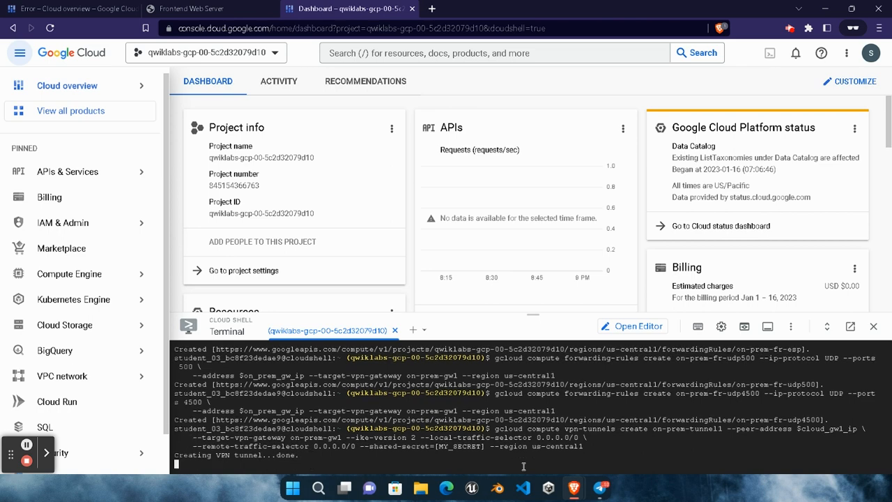
{"action": "key", "text": "ctrl+v"}
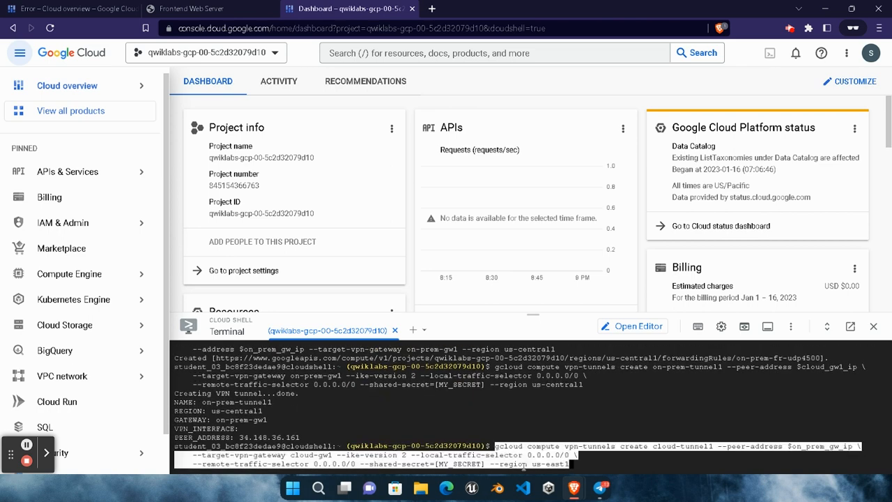
{"action": "key", "text": "Return"}
Run the lab's command creating route on-prem-route1 on network on-prem to 10.0.1.0/24 through on-prem-tunnel1 in us-central1.
{"action": "mouse_move", "coordinate": [573, 488]}
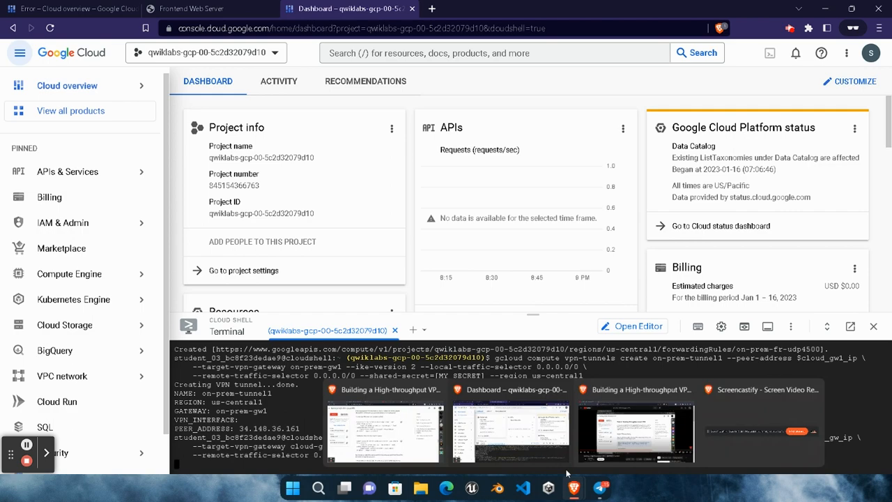
{"action": "left_click", "coordinate": [428, 426]}
{"action": "scroll", "coordinate": [517, 366], "scroll_direction": "down", "scroll_amount": 1}
{"action": "left_click", "coordinate": [566, 283]}
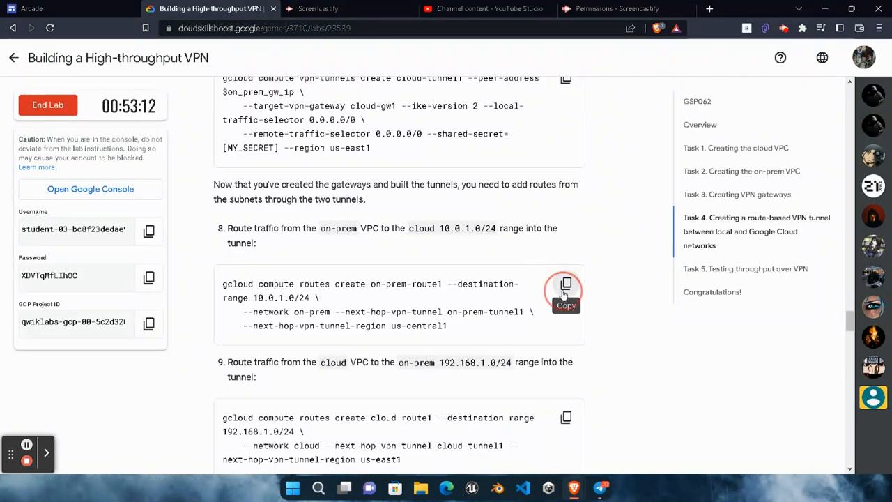
{"action": "mouse_move", "coordinate": [574, 487]}
{"action": "left_click", "coordinate": [529, 428]}
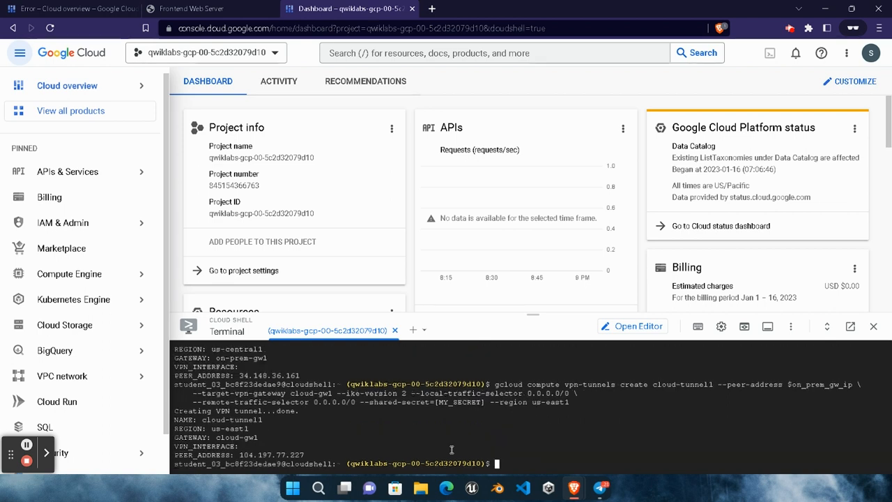
{"action": "key", "text": "ctrl+v"}
{"action": "key", "text": "Return"}
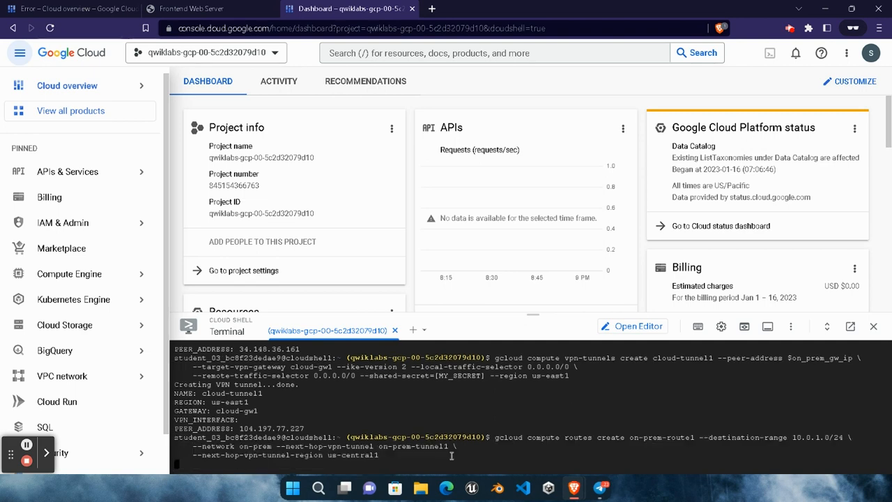
Run the lab's command creating route cloud-route1 on network cloud to 192.168.1.0/24 through cloud-tunnel1 in us-east1.
{"action": "mouse_move", "coordinate": [577, 482]}
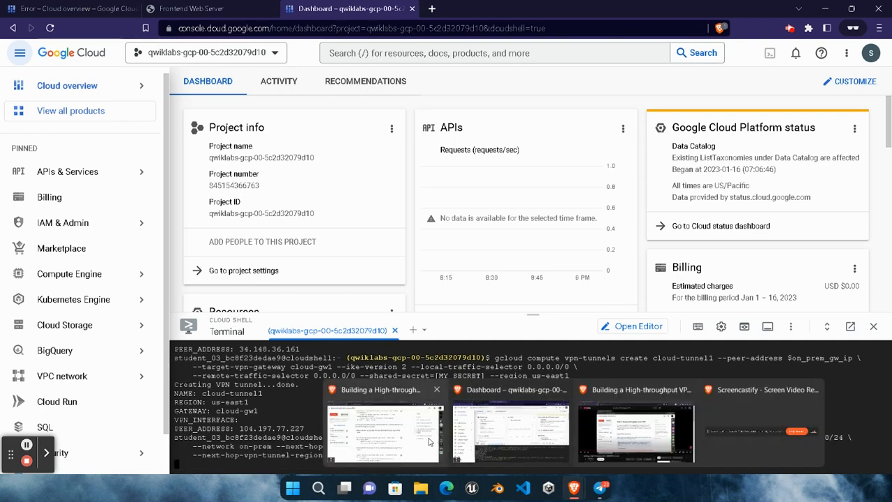
{"action": "left_click", "coordinate": [419, 393]}
{"action": "scroll", "coordinate": [452, 362], "scroll_direction": "down", "scroll_amount": 3}
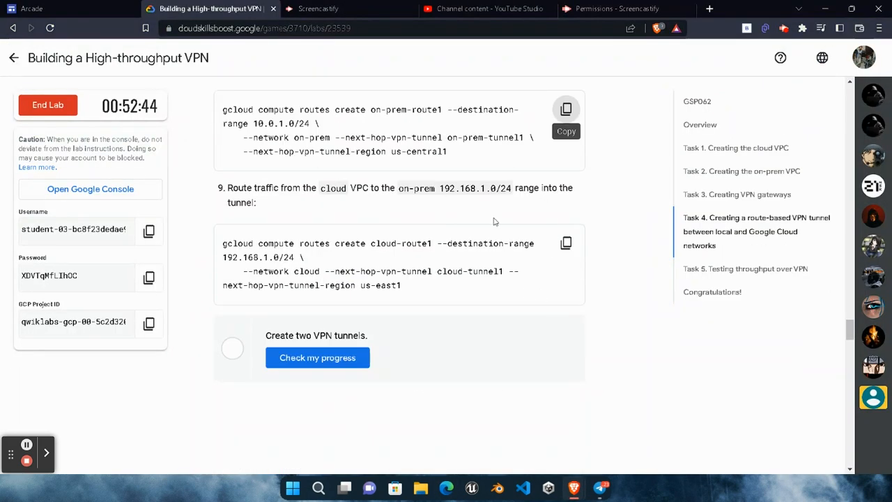
{"action": "left_click", "coordinate": [565, 243]}
{"action": "mouse_move", "coordinate": [573, 487]}
{"action": "left_click", "coordinate": [542, 444]}
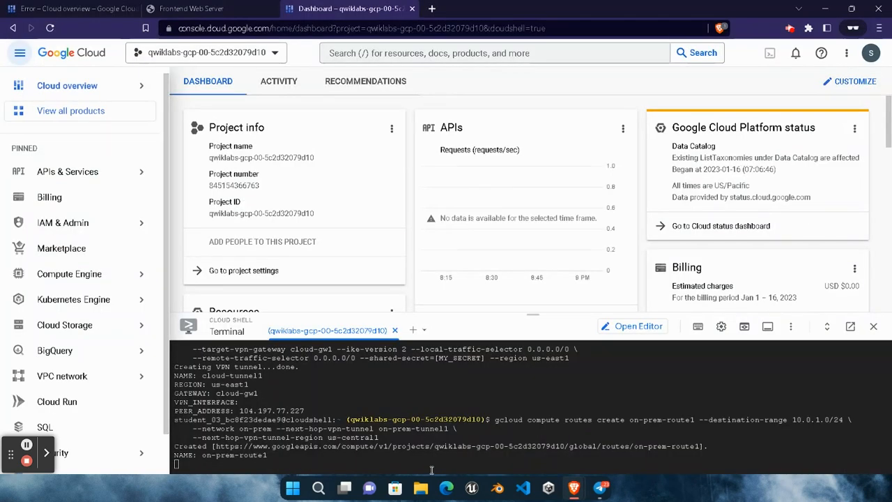
{"action": "key", "text": "ctrl+v"}
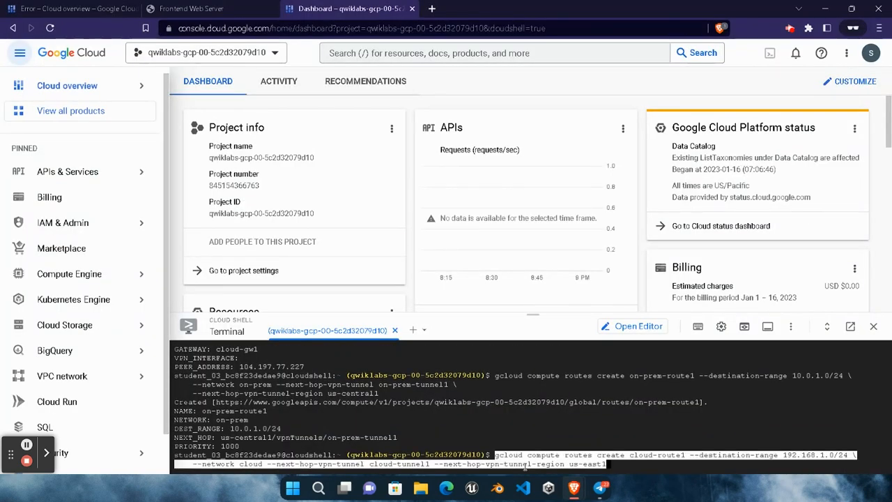
{"action": "key", "text": "Return"}
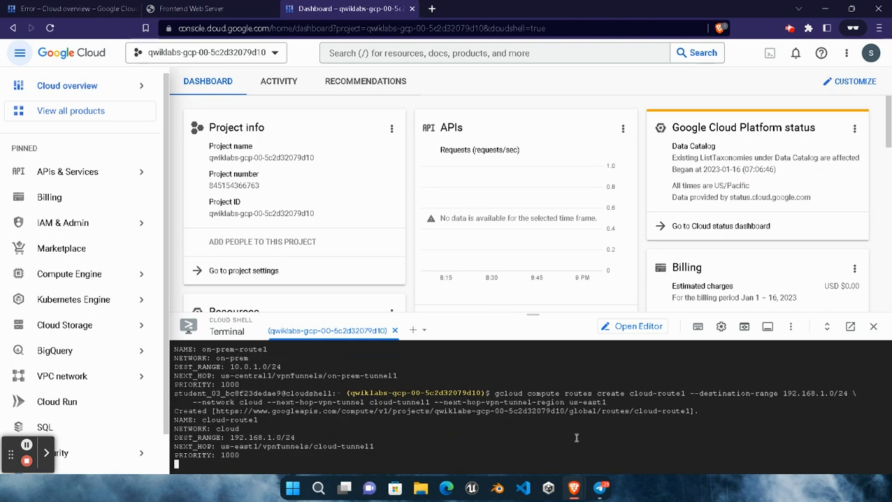
Check the lab progress for the task "Create two VPN tunnels.".
{"action": "left_click", "coordinate": [574, 488]}
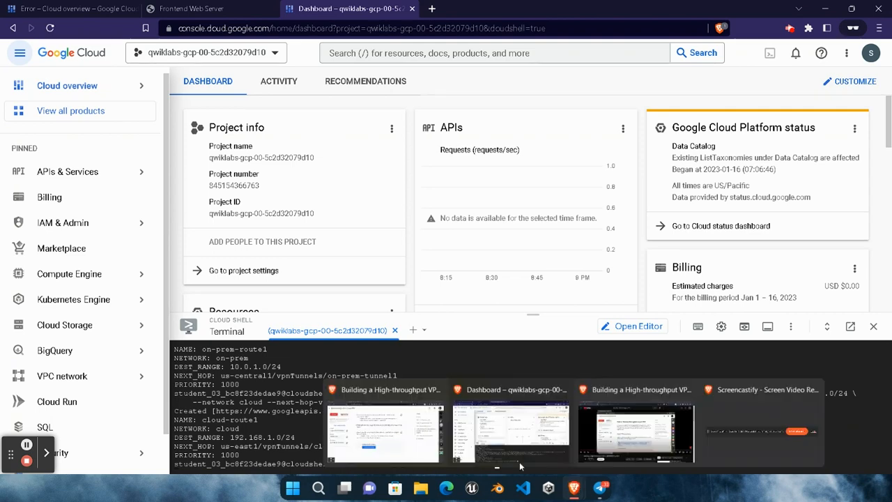
{"action": "left_click", "coordinate": [413, 433]}
{"action": "left_click", "coordinate": [277, 354]}
Run the lab's command creating VM cloud-loadtest in us-east1-b with machine type n1-standard-4, subnet cloud-east, debian-11 image and a size 10 pd-standard boot disk.
{"action": "scroll", "coordinate": [277, 354], "scroll_direction": "down", "scroll_amount": 3}
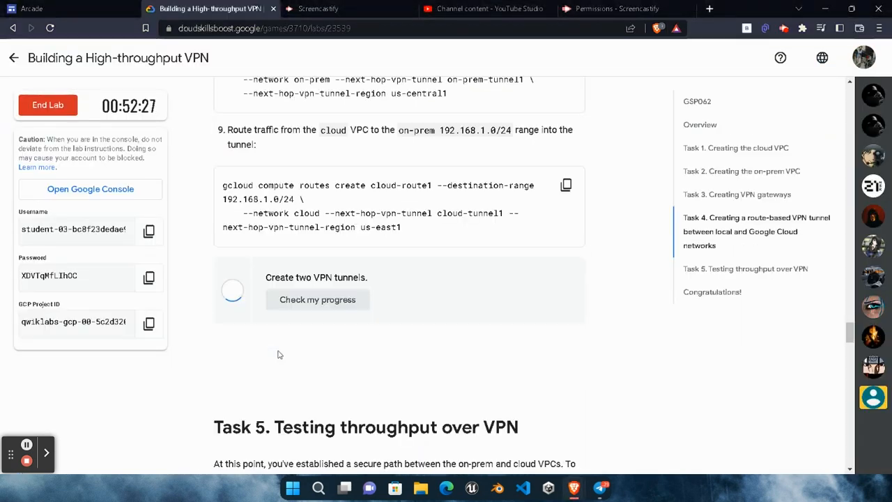
{"action": "scroll", "coordinate": [277, 354], "scroll_direction": "down", "scroll_amount": 5}
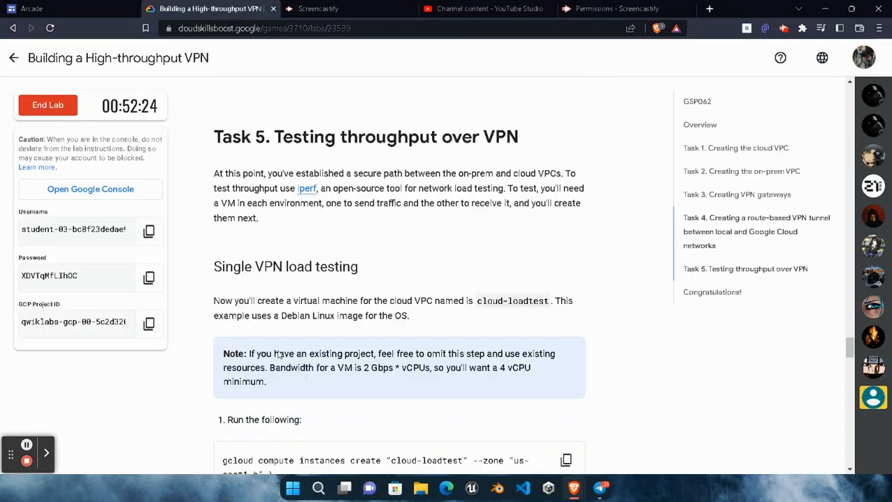
{"action": "scroll", "coordinate": [278, 355], "scroll_direction": "down", "scroll_amount": 1}
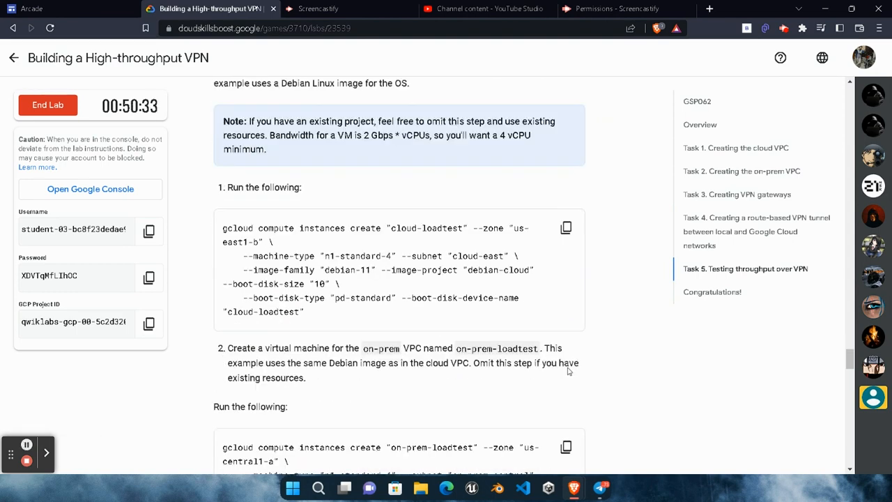
{"action": "scroll", "coordinate": [568, 369], "scroll_direction": "up", "scroll_amount": 2}
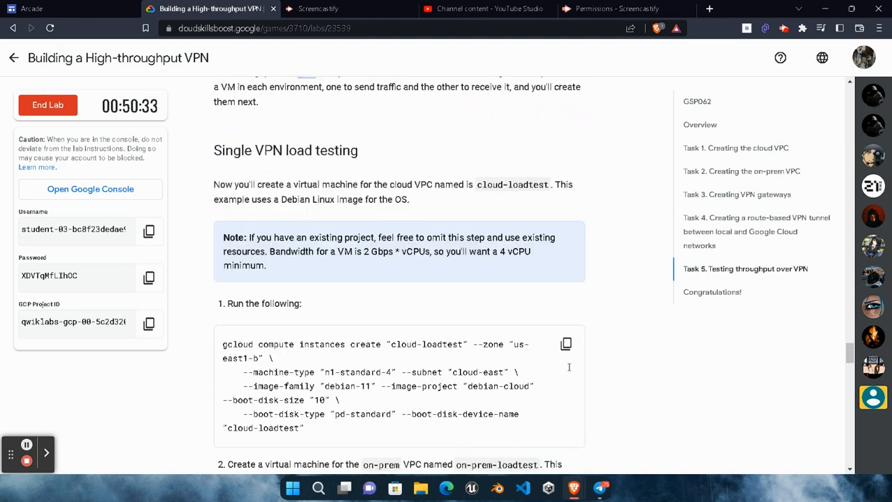
{"action": "scroll", "coordinate": [568, 371], "scroll_direction": "down", "scroll_amount": 1}
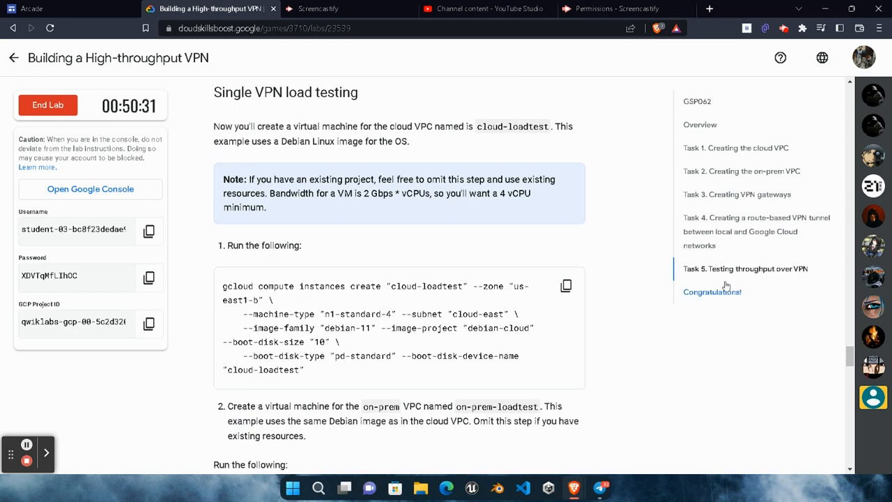
{"action": "left_click", "coordinate": [565, 288]}
{"action": "mouse_move", "coordinate": [574, 488]}
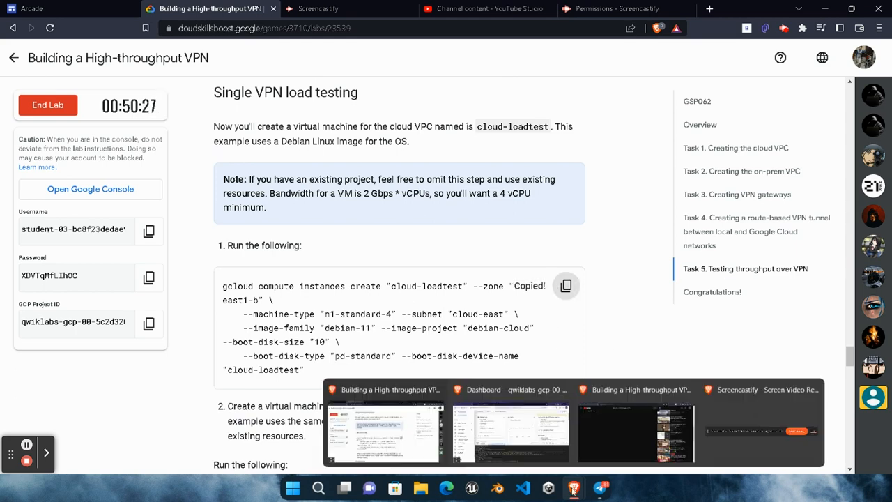
{"action": "left_click", "coordinate": [522, 435]}
{"action": "key", "text": "ctrl+v"}
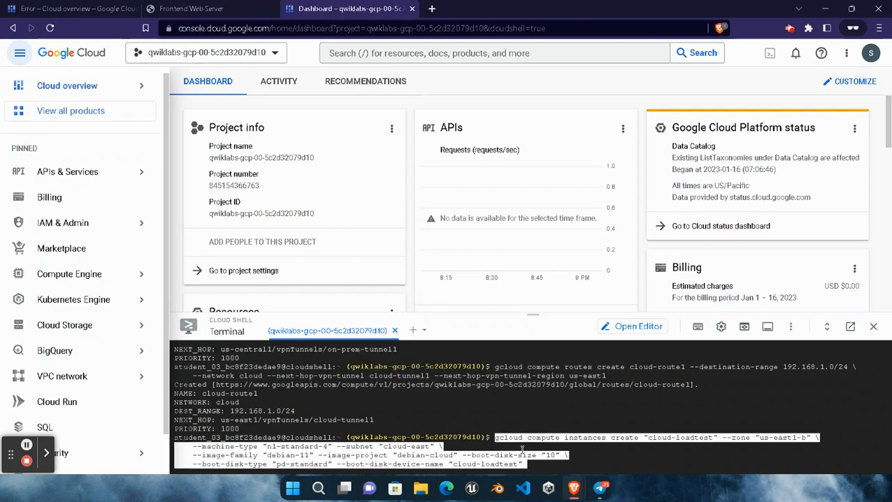
{"action": "key", "text": "Return"}
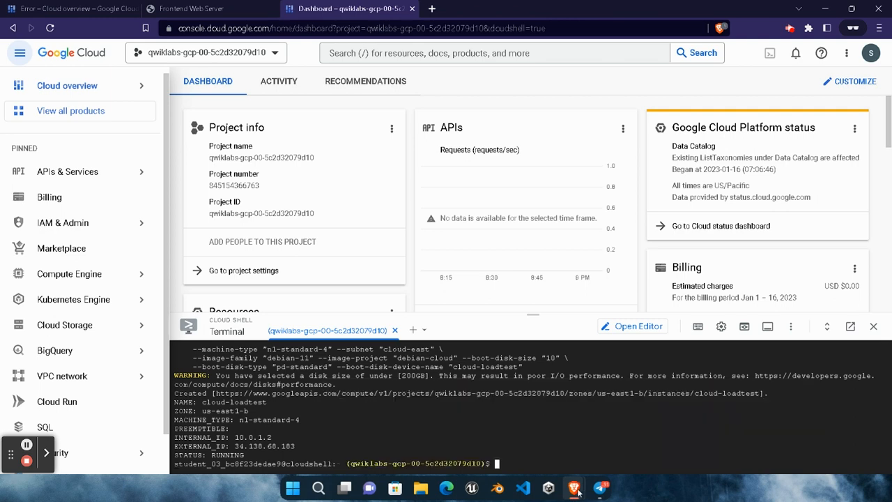
Run the lab's command creating VM on-prem-loadtest in us-central1-a with machine type n1-standard-4, subnet on-prem-central, debian-11 image and a size 10 pd-standard boot disk.
{"action": "mouse_move", "coordinate": [576, 492]}
{"action": "left_click", "coordinate": [520, 453]}
{"action": "scroll", "coordinate": [568, 285], "scroll_direction": "down", "scroll_amount": 3}
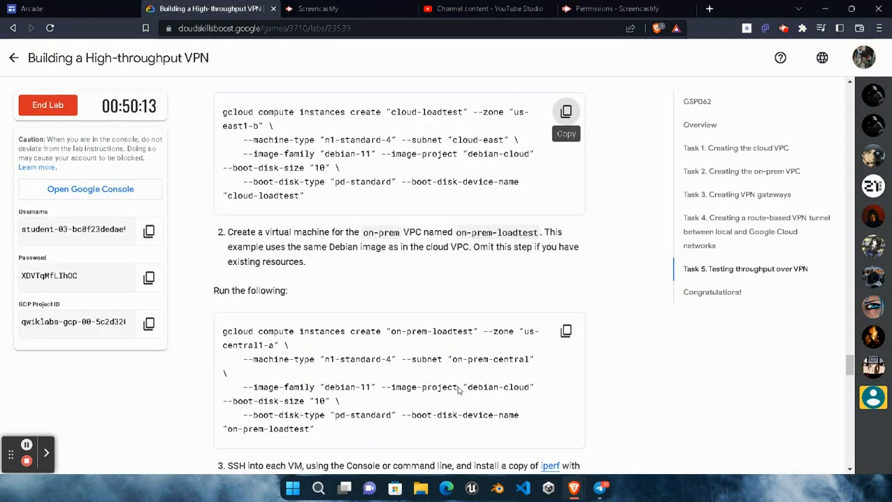
{"action": "left_click", "coordinate": [565, 330]}
{"action": "mouse_move", "coordinate": [573, 491]}
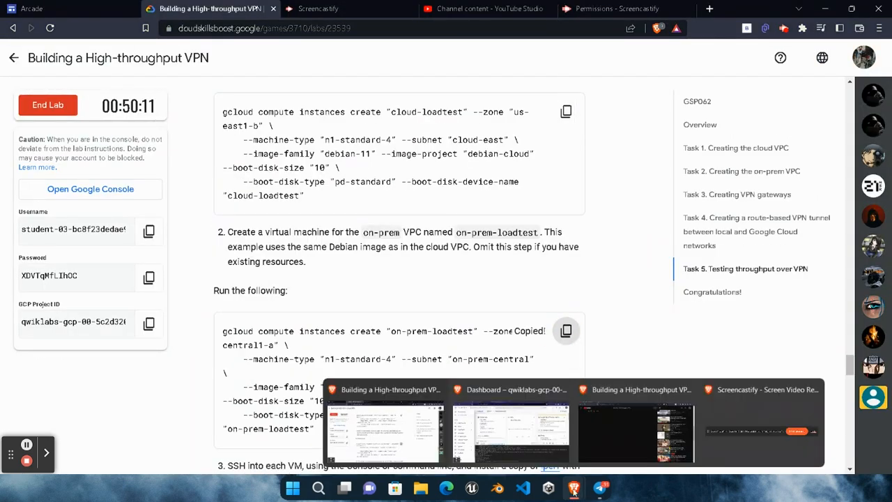
{"action": "left_click", "coordinate": [510, 428]}
{"action": "key", "text": "ctrl+v"}
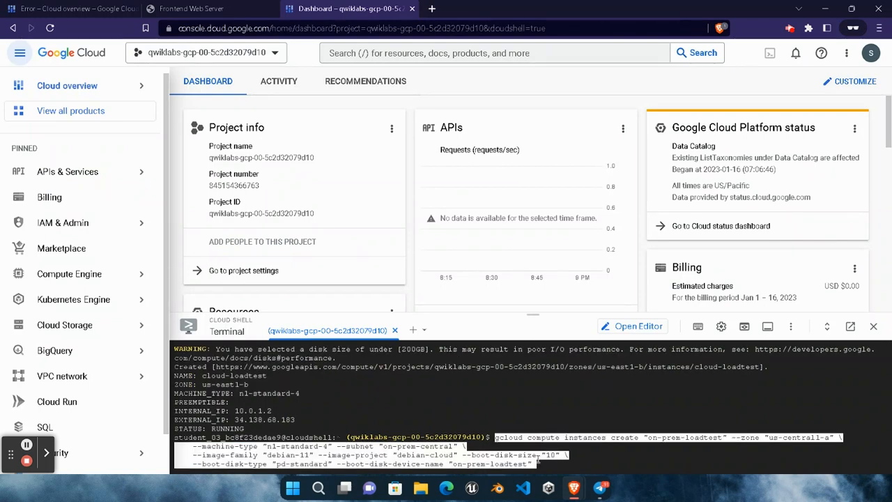
{"action": "key", "text": "Return"}
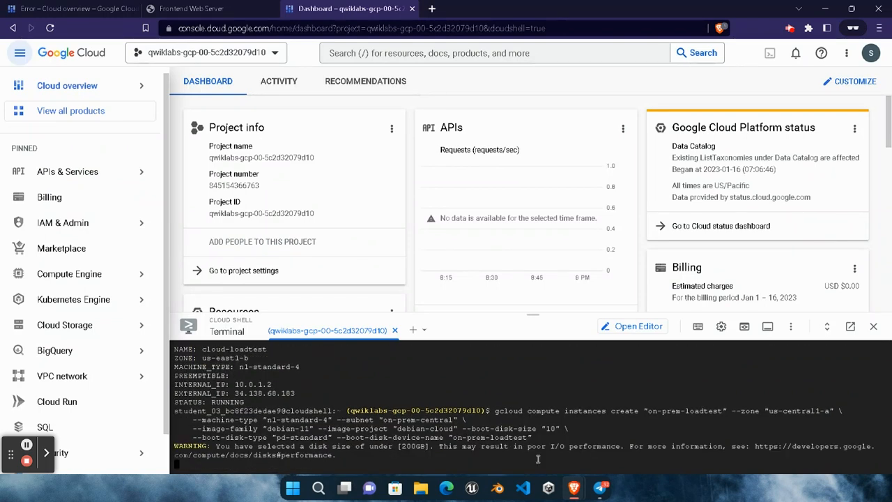
Shrink the Cloud Shell terminal and show the Compute Engine VM instances list without the tutorial pane.
{"action": "mouse_move", "coordinate": [571, 485]}
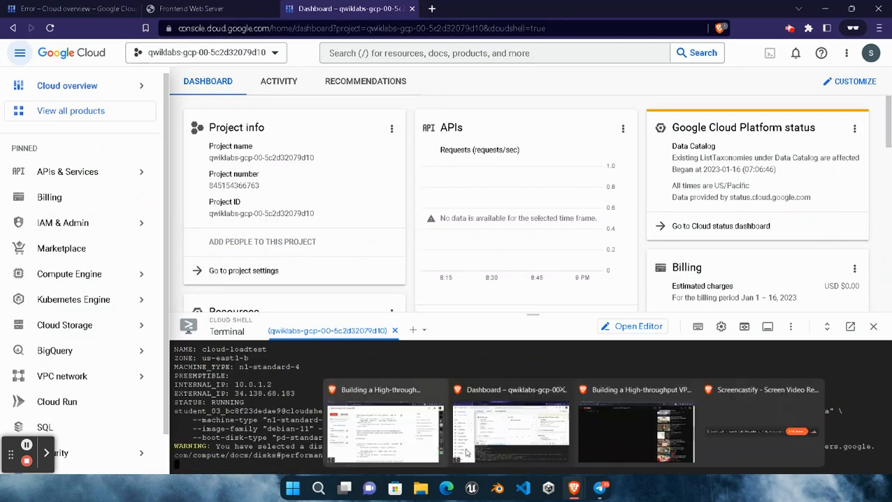
{"action": "left_click", "coordinate": [331, 435]}
{"action": "scroll", "coordinate": [552, 347], "scroll_direction": "down", "scroll_amount": 3}
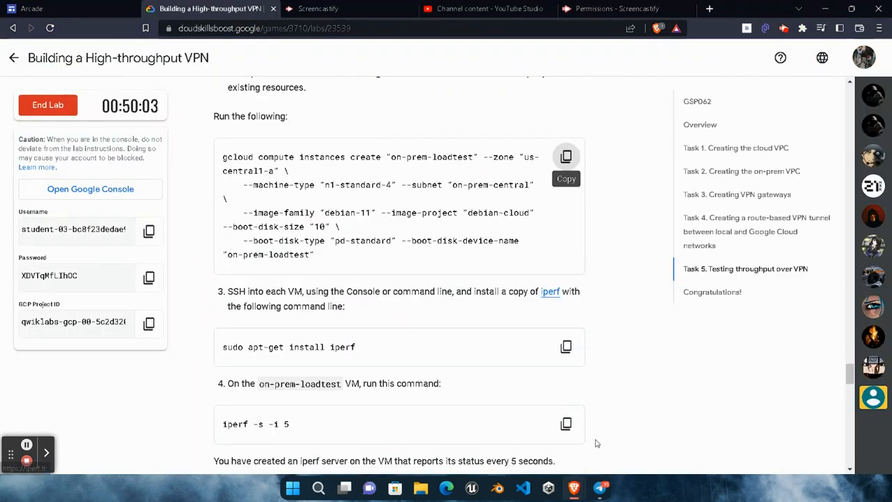
{"action": "left_click", "coordinate": [647, 418]}
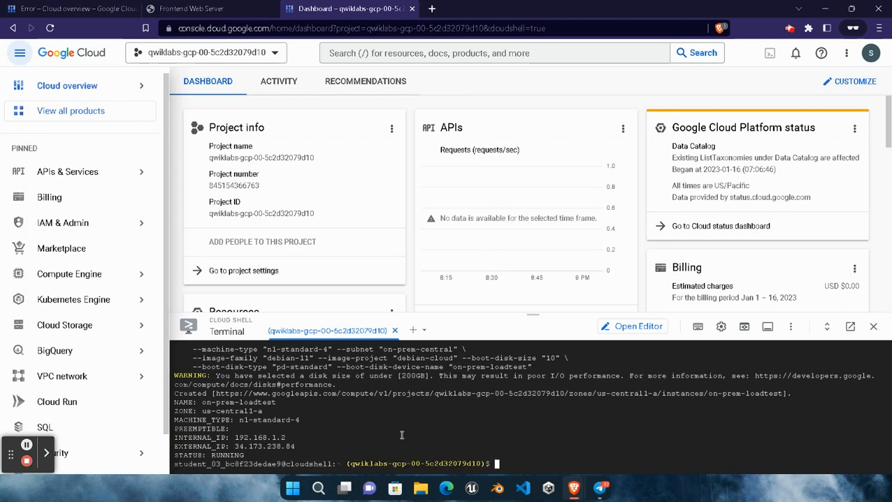
{"action": "left_click_drag", "start_coordinate": [532, 314], "coordinate": [527, 438]}
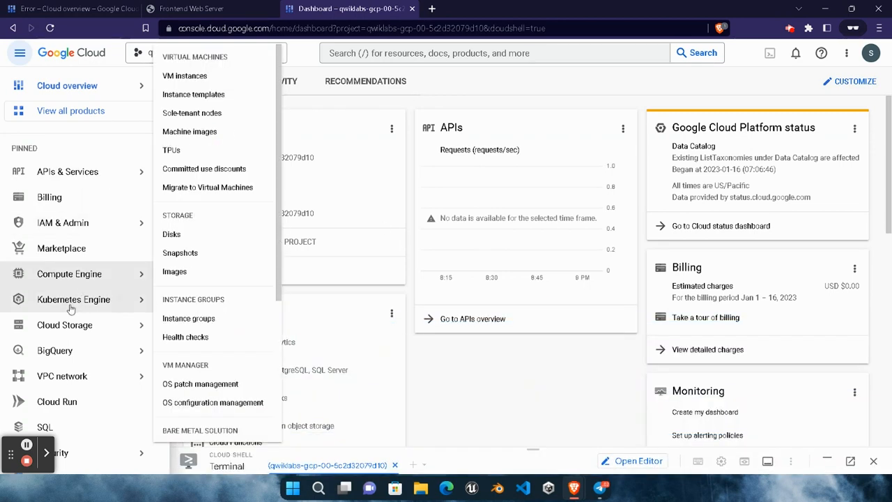
{"action": "mouse_move", "coordinate": [73, 273]}
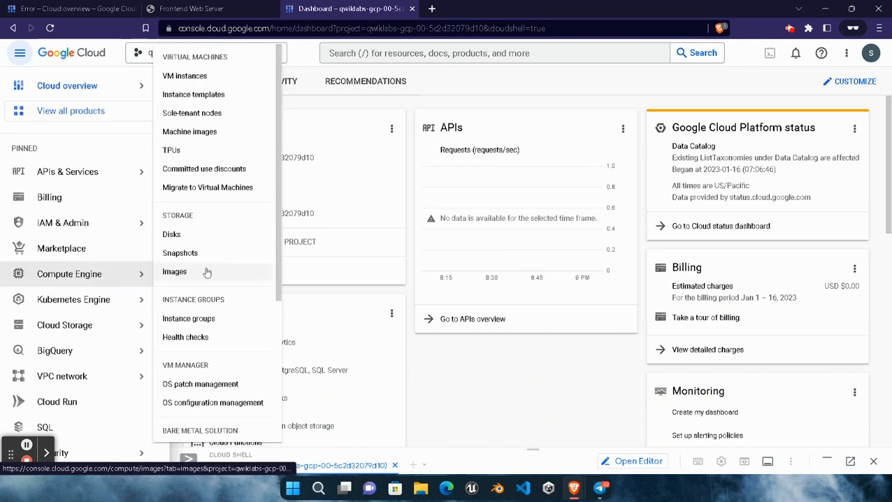
{"action": "left_click", "coordinate": [208, 76]}
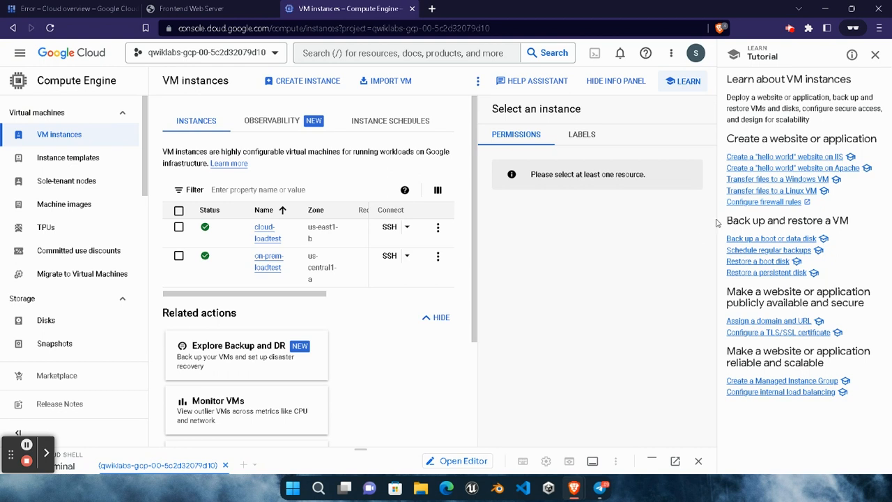
{"action": "left_click", "coordinate": [875, 55]}
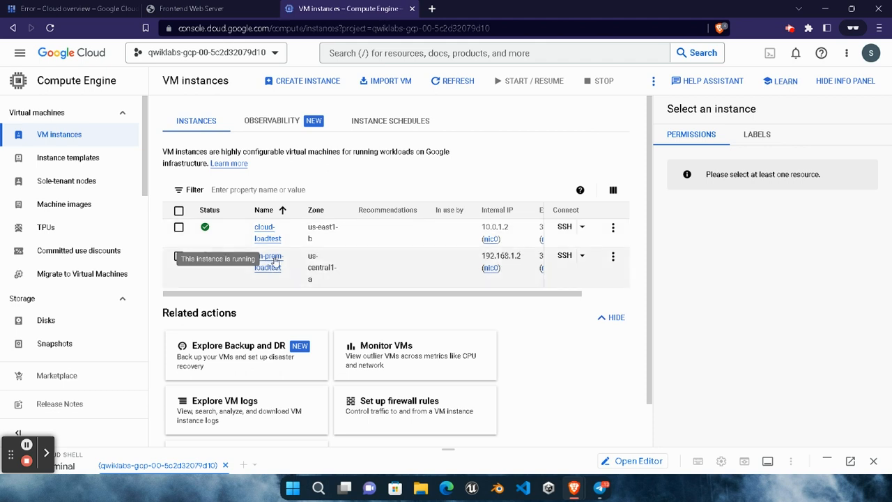
Open an SSH-in-browser session to the on-prem-loadtest VM and dismiss the IAP role suggestion.
{"action": "left_click", "coordinate": [565, 257]}
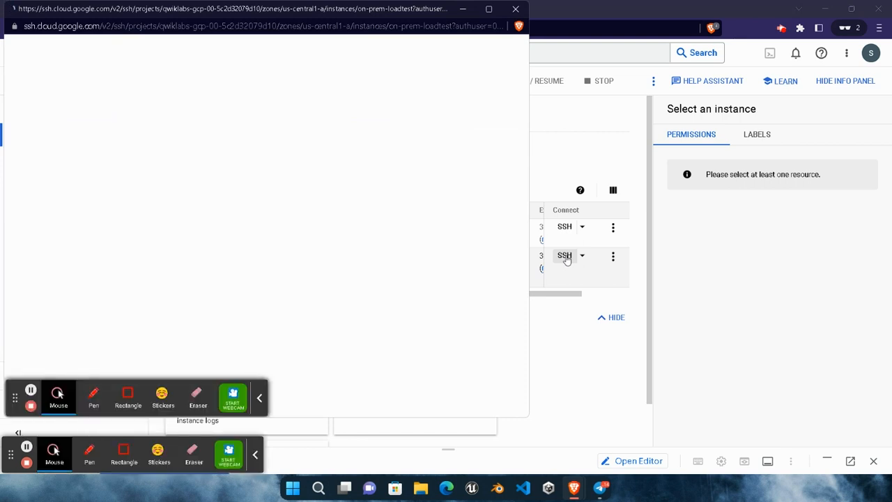
{"action": "left_click", "coordinate": [261, 400]}
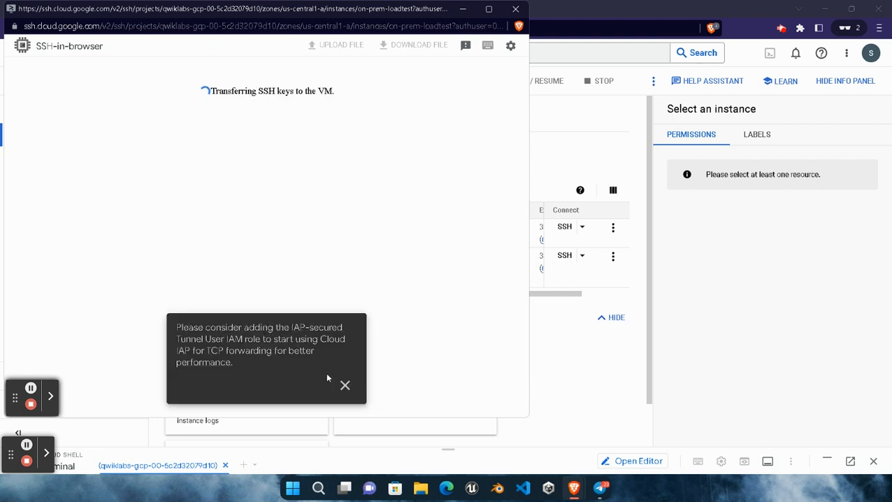
{"action": "left_click", "coordinate": [340, 390]}
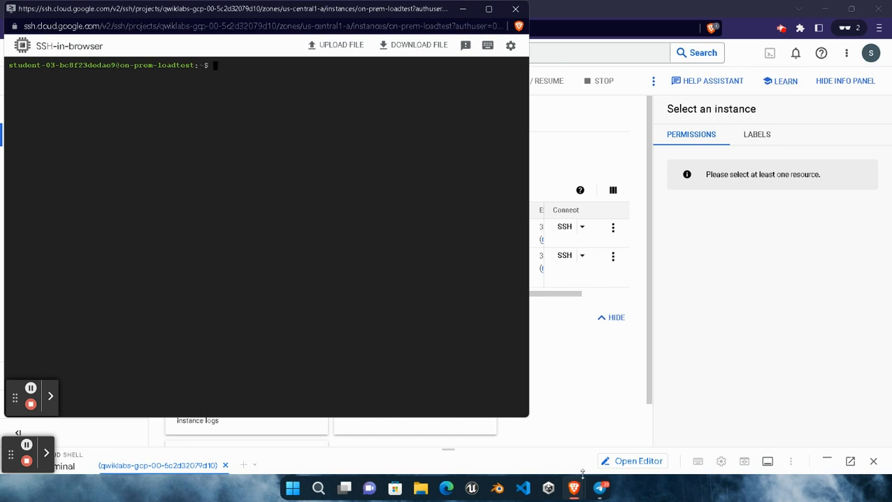
Install iperf on the on-prem-loadtest VM with the lab's command sudo apt-get install iperf, and return to the lab instructions.
{"action": "mouse_move", "coordinate": [574, 487]}
{"action": "left_click", "coordinate": [387, 428]}
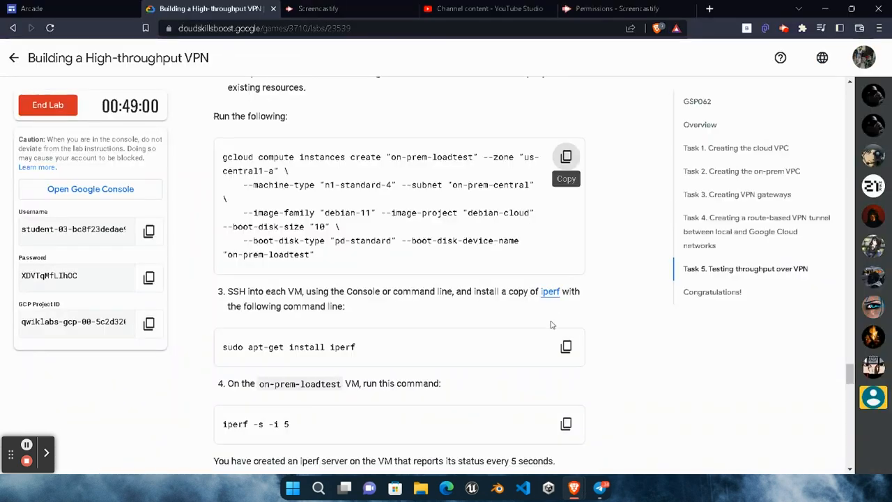
{"action": "scroll", "coordinate": [428, 379], "scroll_direction": "down", "scroll_amount": 1}
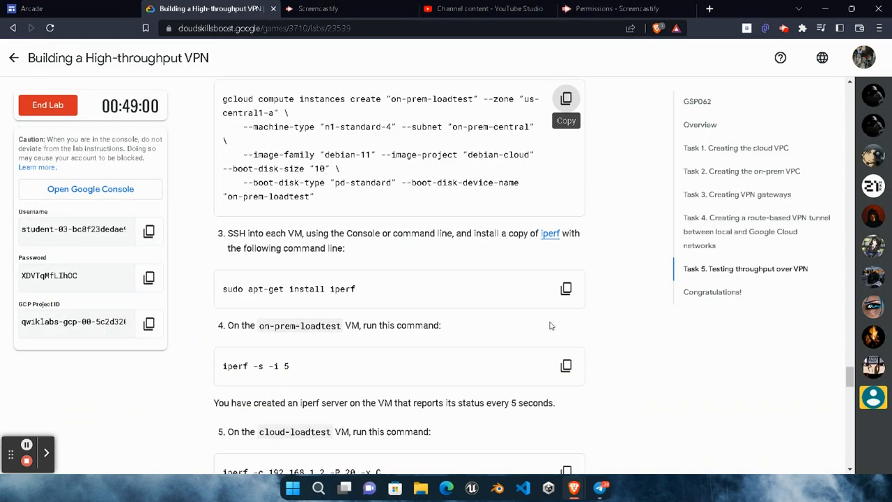
{"action": "left_click", "coordinate": [565, 290]}
{"action": "mouse_move", "coordinate": [572, 489]}
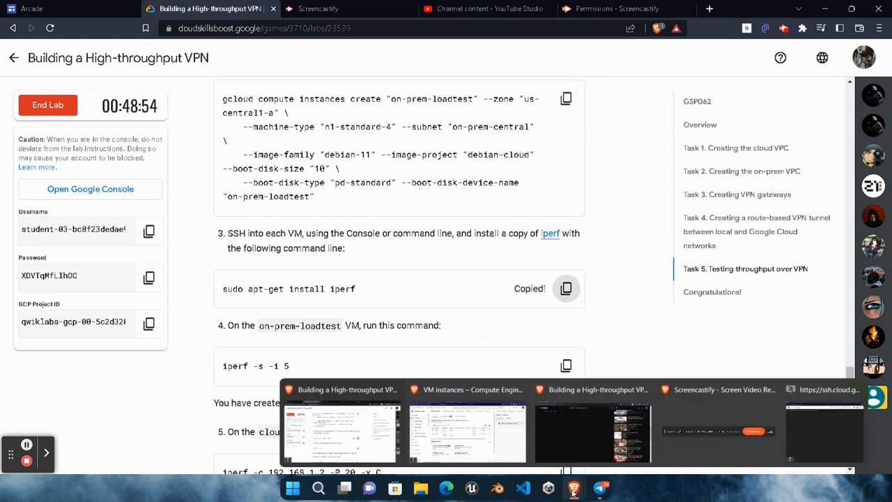
{"action": "left_click", "coordinate": [821, 428]}
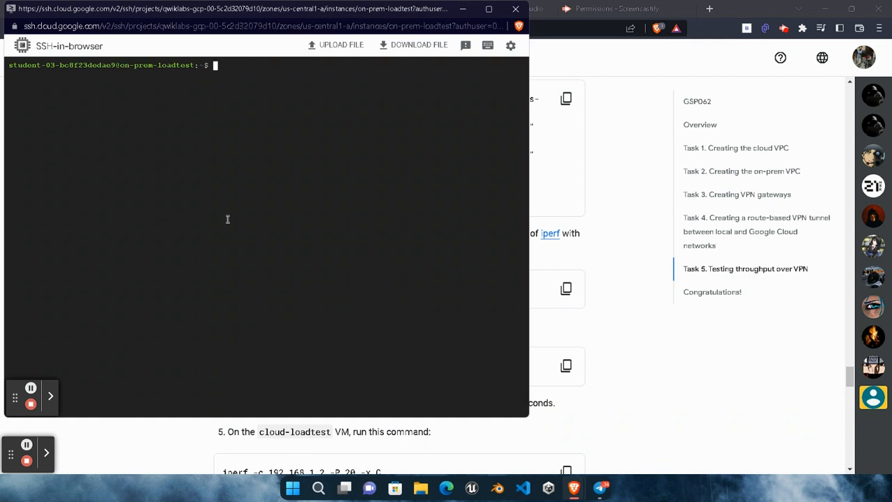
{"action": "key", "text": "ctrl+v"}
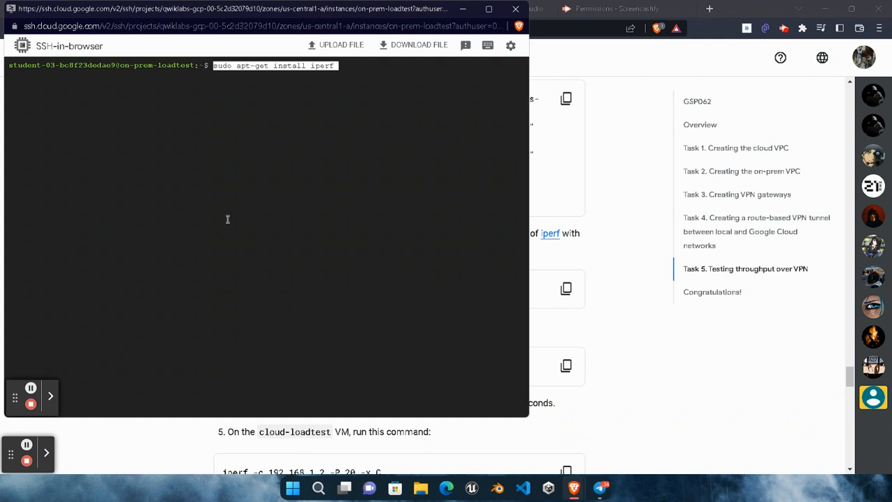
{"action": "key", "text": "Return"}
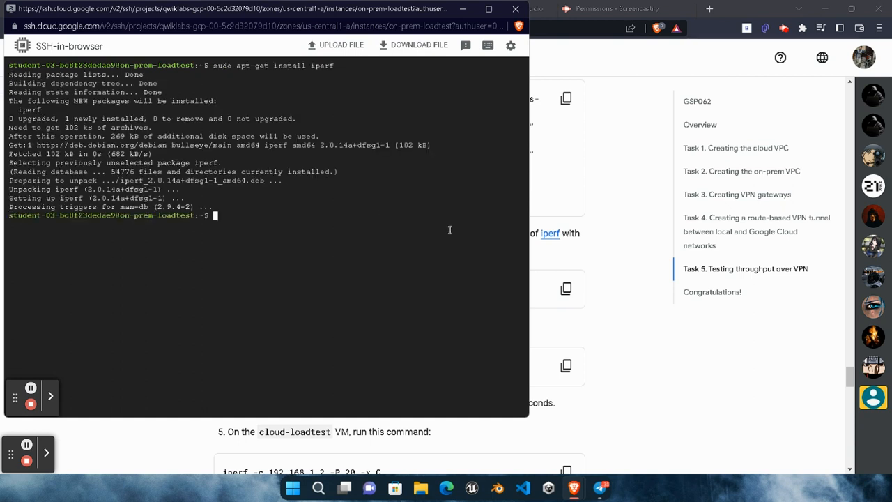
{"action": "left_click", "coordinate": [657, 393]}
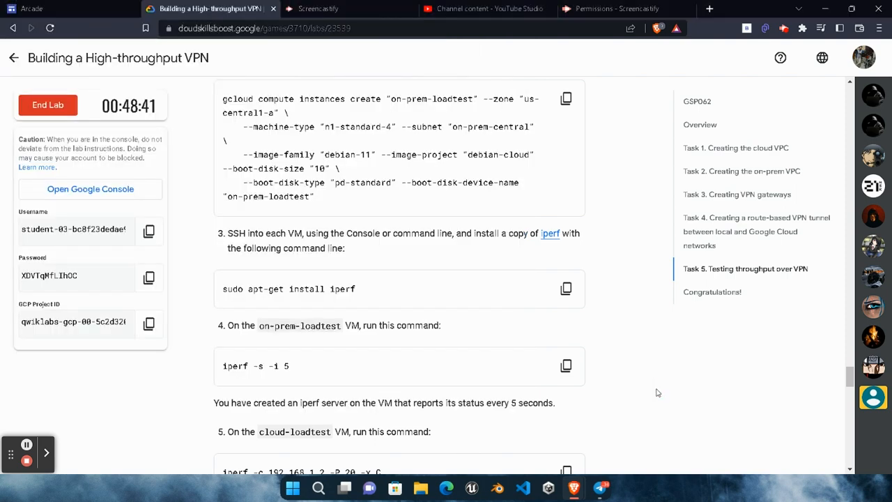
Start an iperf server on the on-prem-loadtest VM with the lab's command iperf -s -i 5.
{"action": "left_click", "coordinate": [566, 365]}
{"action": "left_click", "coordinate": [573, 487]}
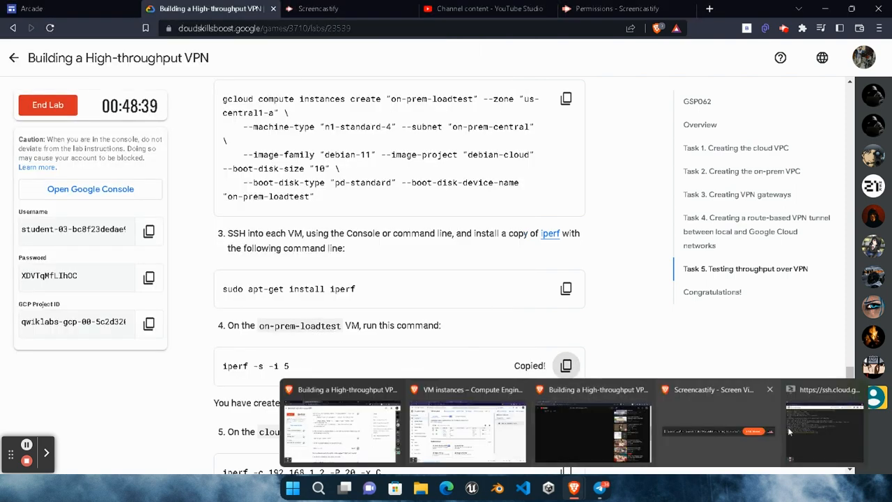
{"action": "left_click", "coordinate": [832, 425]}
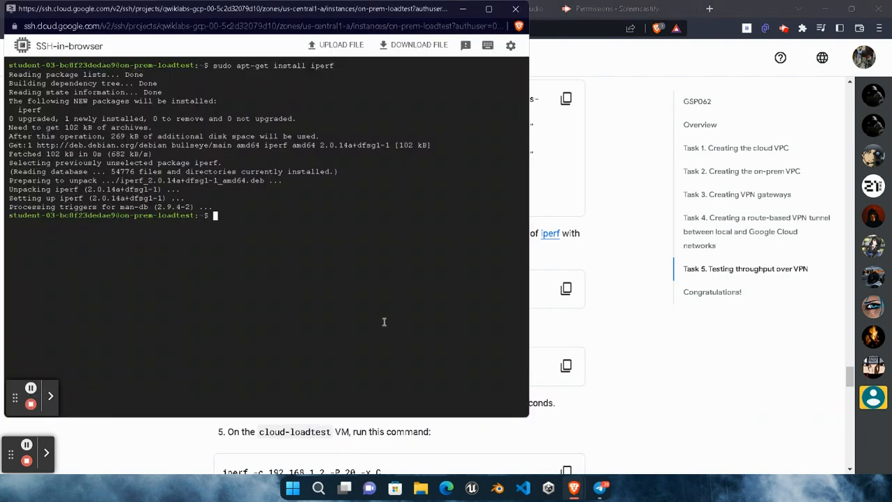
{"action": "key", "text": "ctrl+v"}
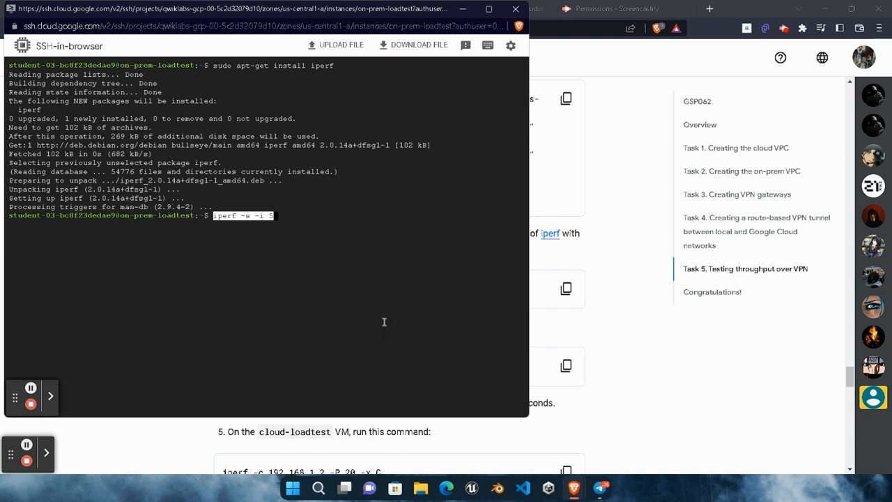
{"action": "key", "text": "Return"}
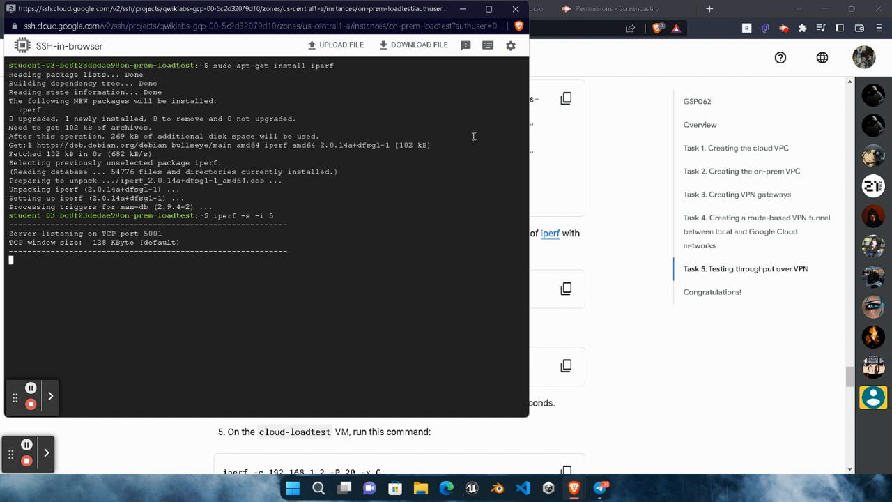
Copy the lab's iperf install command and open an SSH-in-browser session to the cloud-loadtest VM from the VM instances list.
{"action": "left_click", "coordinate": [706, 394]}
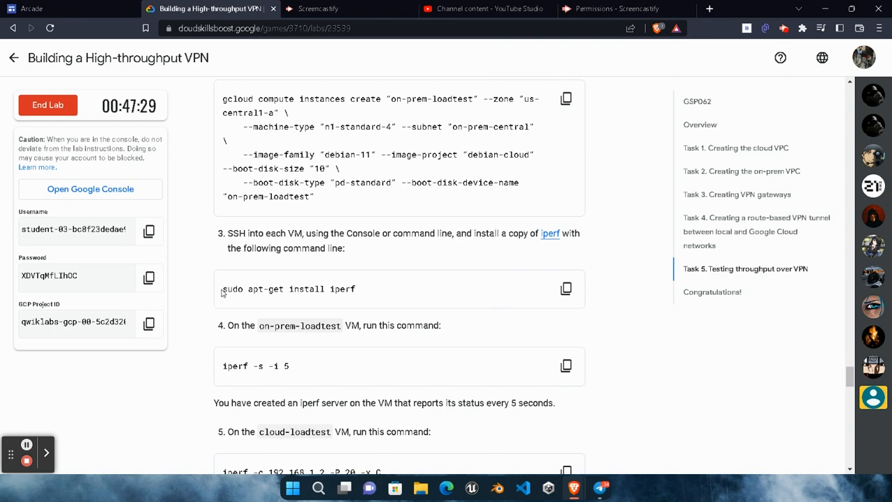
{"action": "left_click", "coordinate": [566, 288]}
{"action": "mouse_move", "coordinate": [579, 491]}
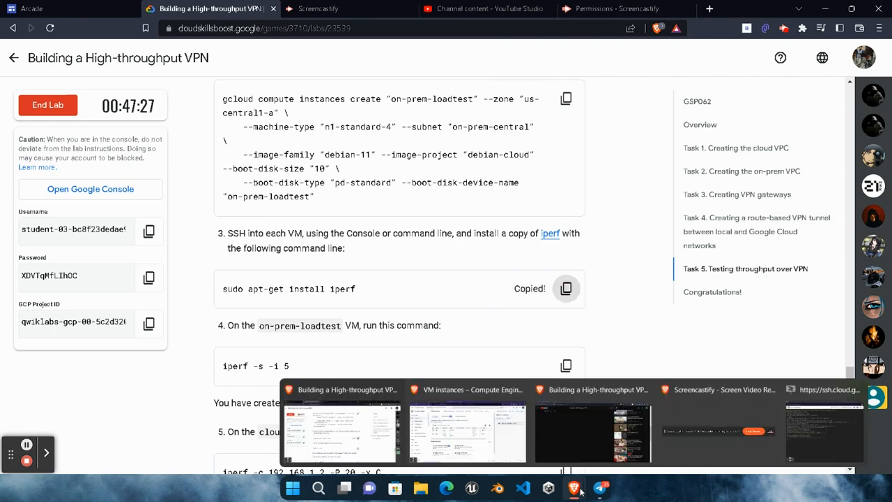
{"action": "left_click", "coordinate": [461, 440]}
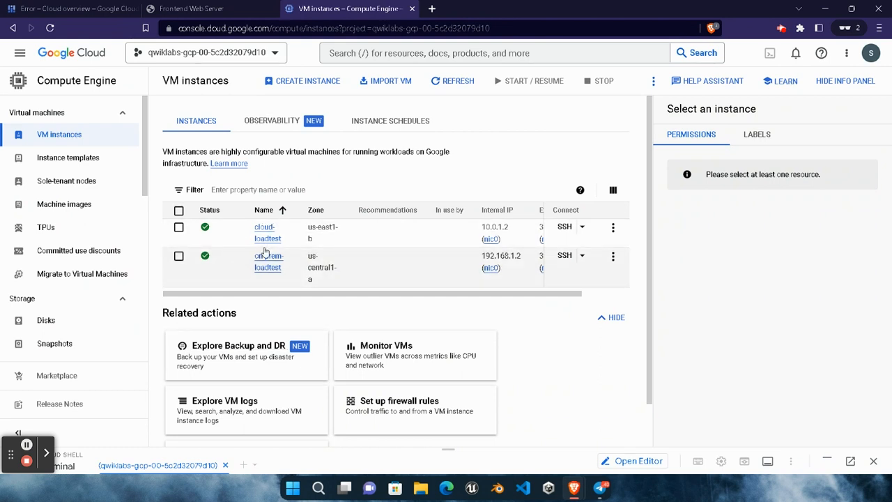
{"action": "left_click", "coordinate": [563, 229]}
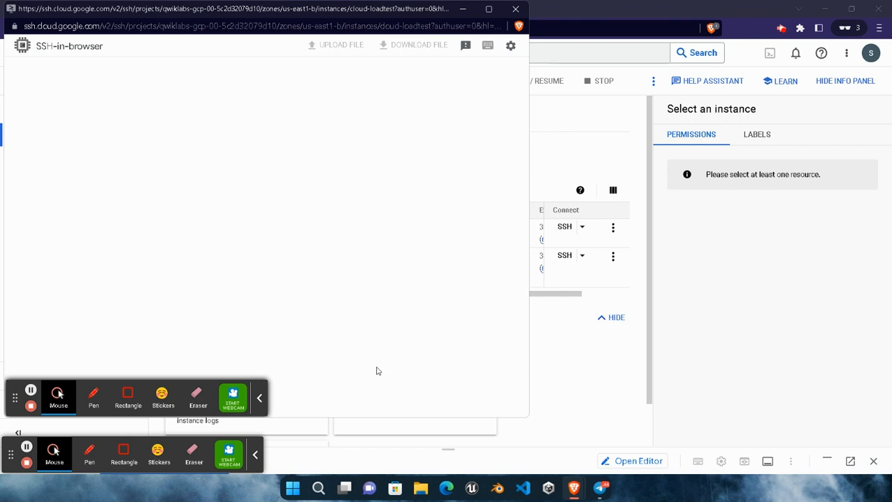
Bring the cloud-loadtest SSH window back to the front and dismiss its IAP role suggestion.
{"action": "left_click", "coordinate": [560, 374]}
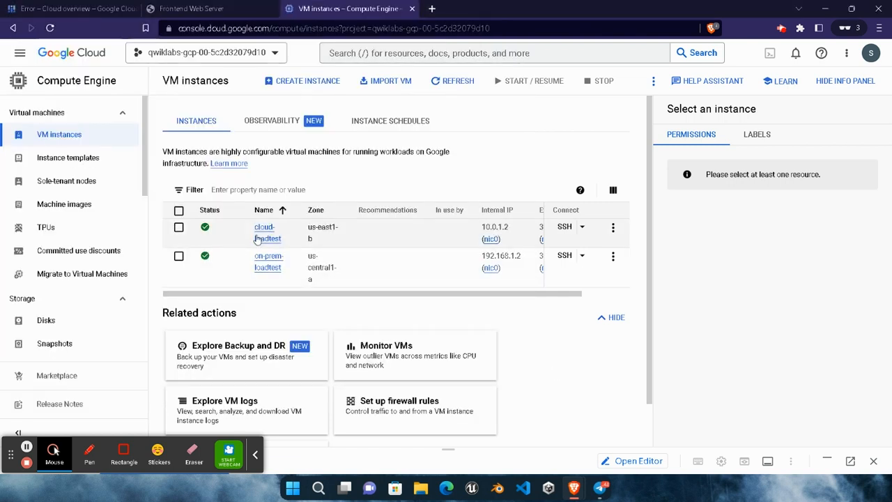
{"action": "mouse_move", "coordinate": [575, 487]}
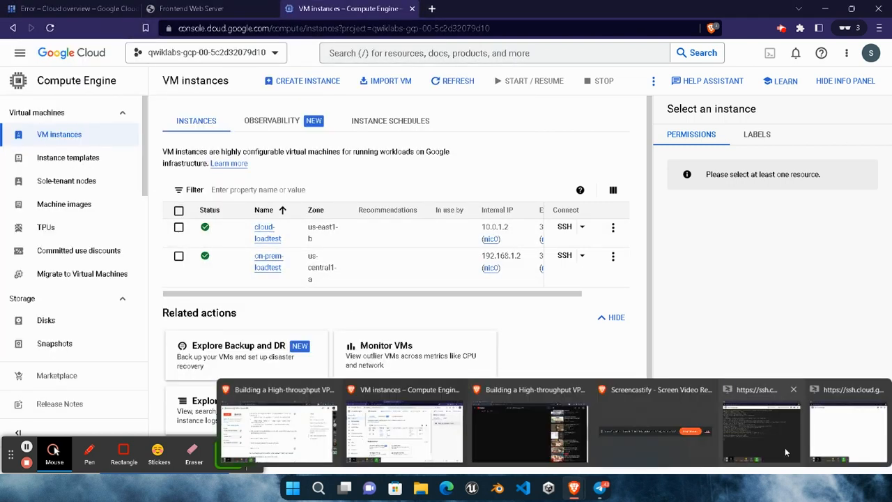
{"action": "left_click", "coordinate": [578, 391]}
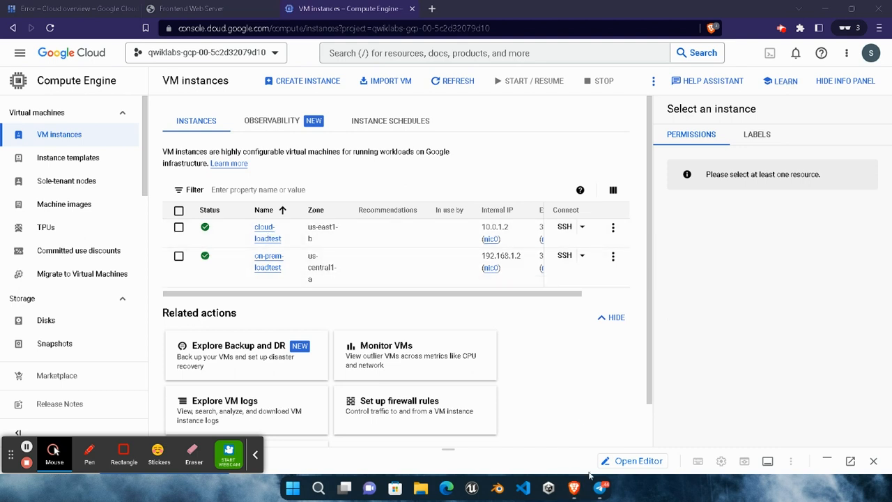
{"action": "mouse_move", "coordinate": [573, 487]}
{"action": "left_click", "coordinate": [759, 431]}
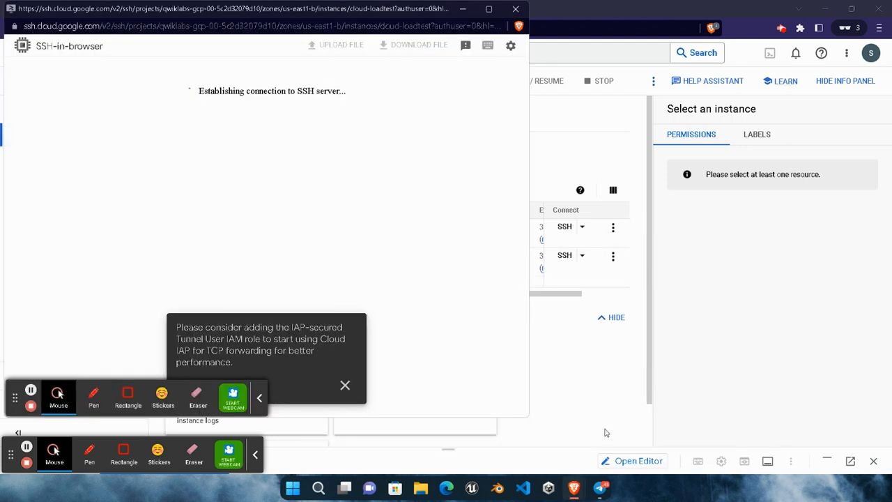
{"action": "left_click", "coordinate": [344, 387]}
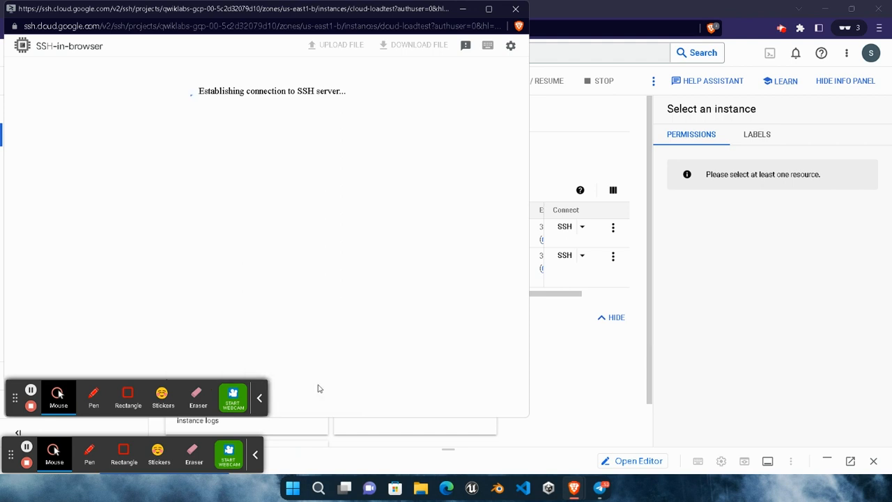
{"action": "left_click", "coordinate": [260, 398]}
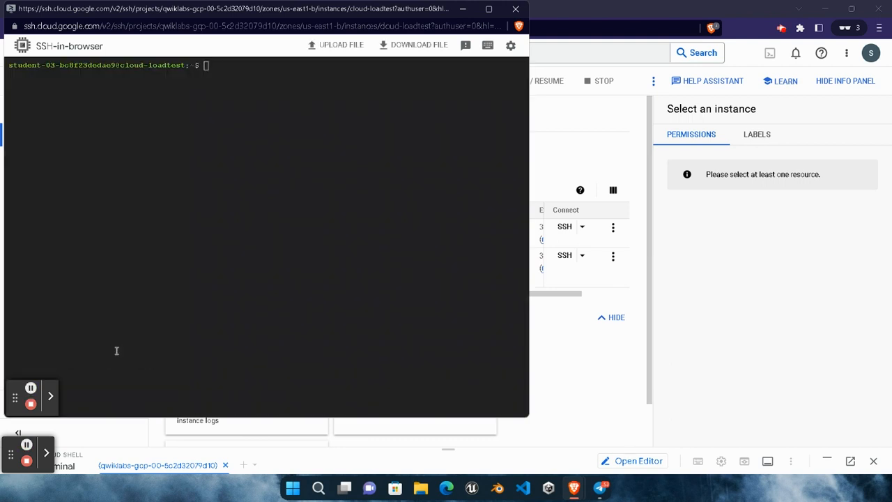
Install iperf on the cloud-loadtest VM with the lab's command sudo apt-get install iperf.
{"action": "left_click", "coordinate": [249, 323]}
{"action": "mouse_move", "coordinate": [573, 488]}
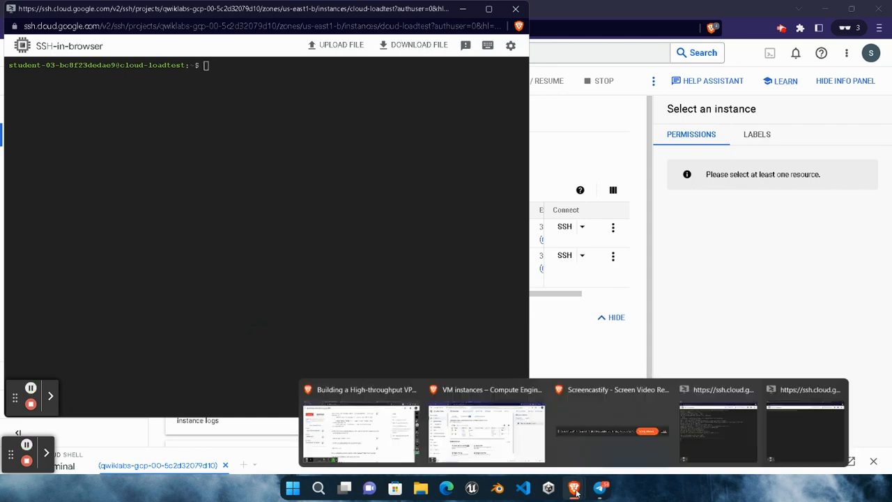
{"action": "left_click", "coordinate": [361, 421]}
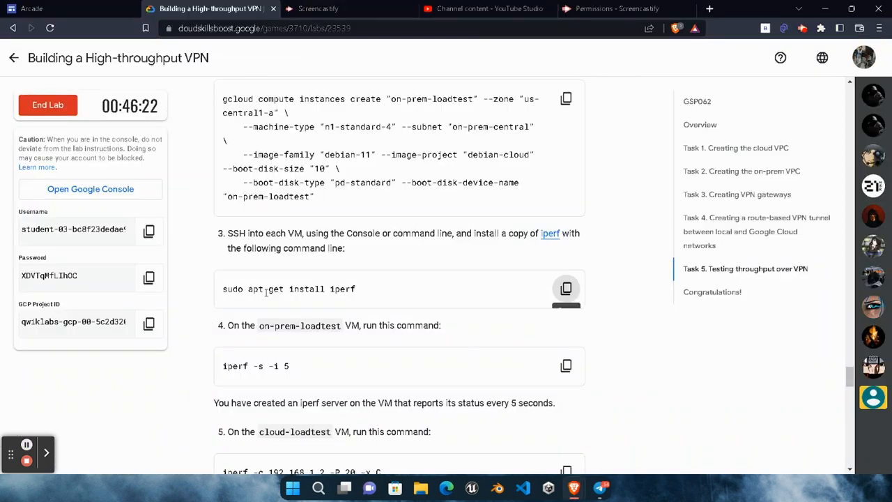
{"action": "left_click", "coordinate": [565, 288]}
{"action": "mouse_move", "coordinate": [574, 487]}
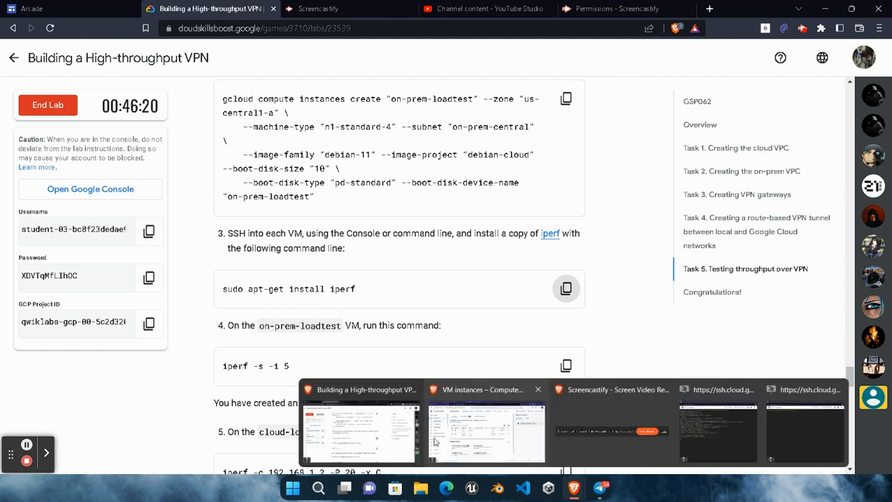
{"action": "left_click", "coordinate": [749, 427]}
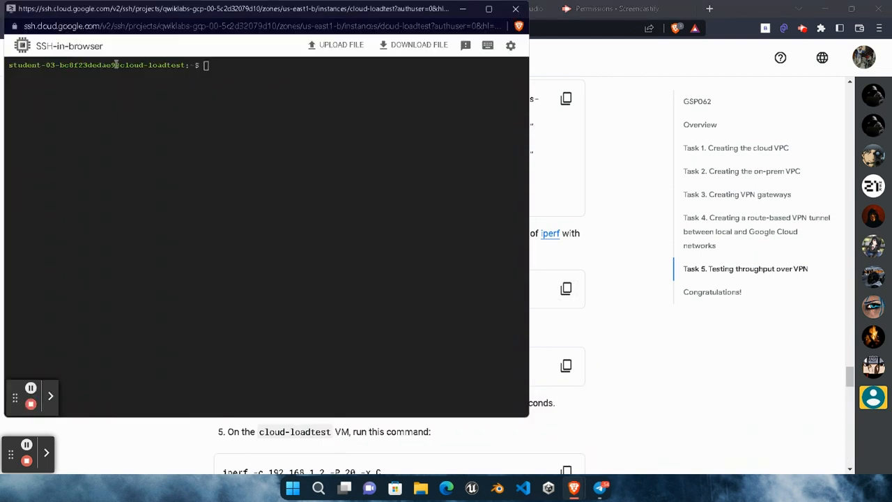
{"action": "left_click", "coordinate": [209, 64]}
{"action": "left_click", "coordinate": [221, 79]}
{"action": "key", "text": "ctrl+v"}
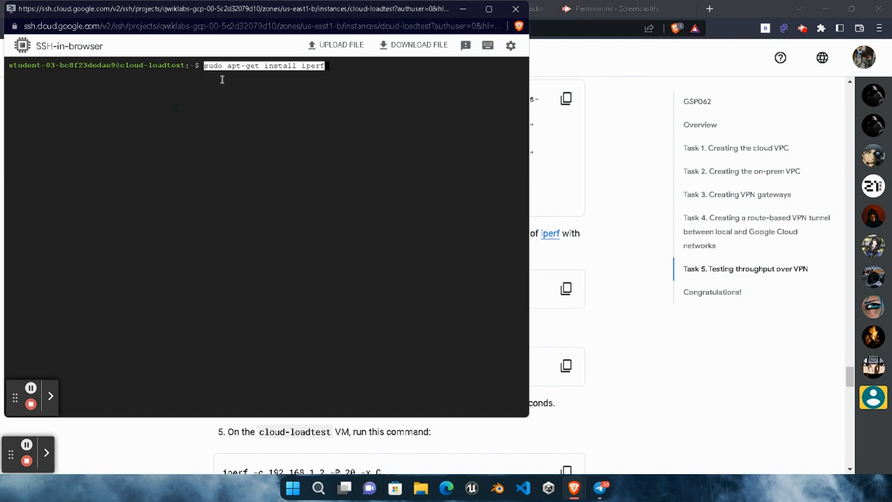
{"action": "key", "text": "Return"}
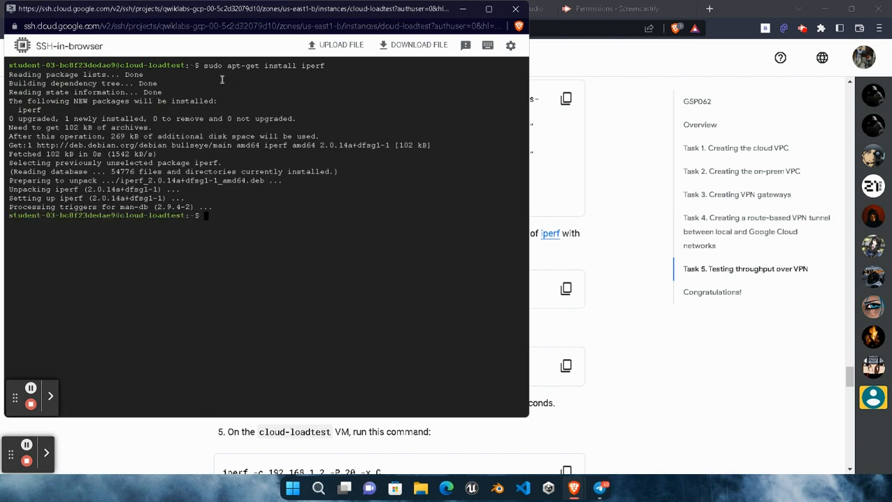
Run the lab's iperf client test on the cloud-loadtest VM with iperf -c 192.168.1.2 -P 20 -x C.
{"action": "left_click", "coordinate": [701, 356]}
{"action": "scroll", "coordinate": [701, 356], "scroll_direction": "down", "scroll_amount": 2}
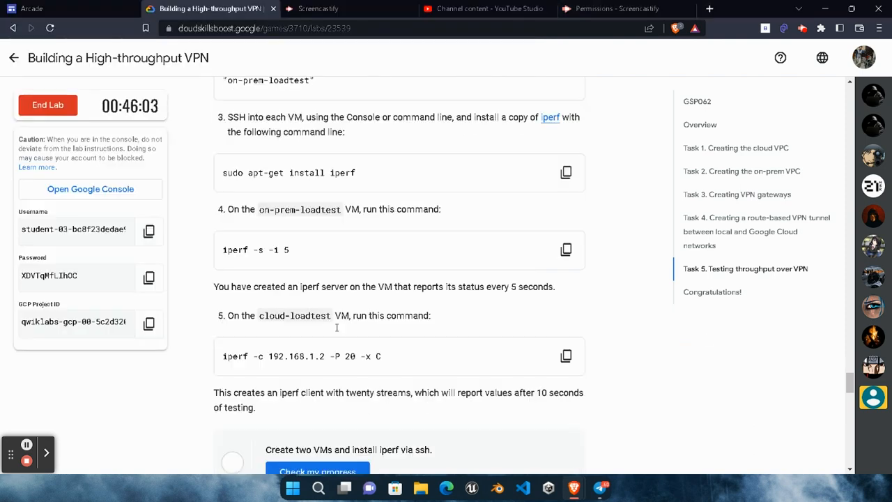
{"action": "left_click", "coordinate": [566, 355]}
{"action": "mouse_move", "coordinate": [573, 488]}
{"action": "left_click", "coordinate": [793, 437]}
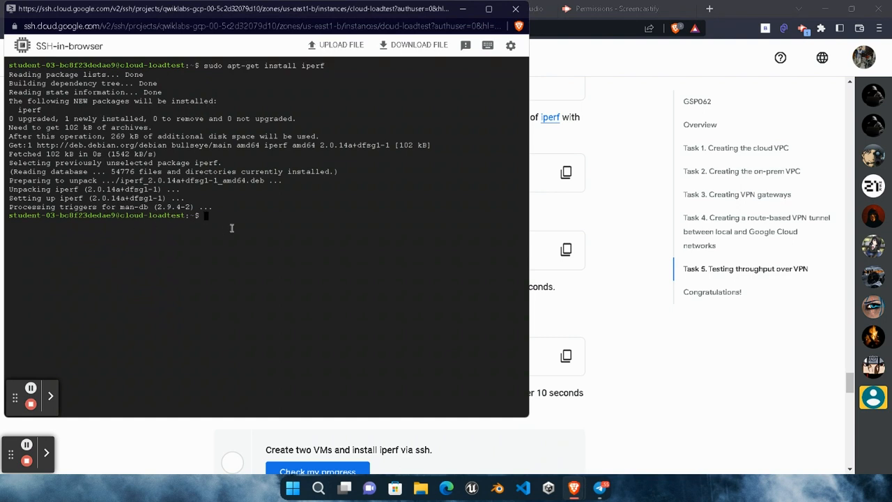
{"action": "key", "text": "ctrl+v"}
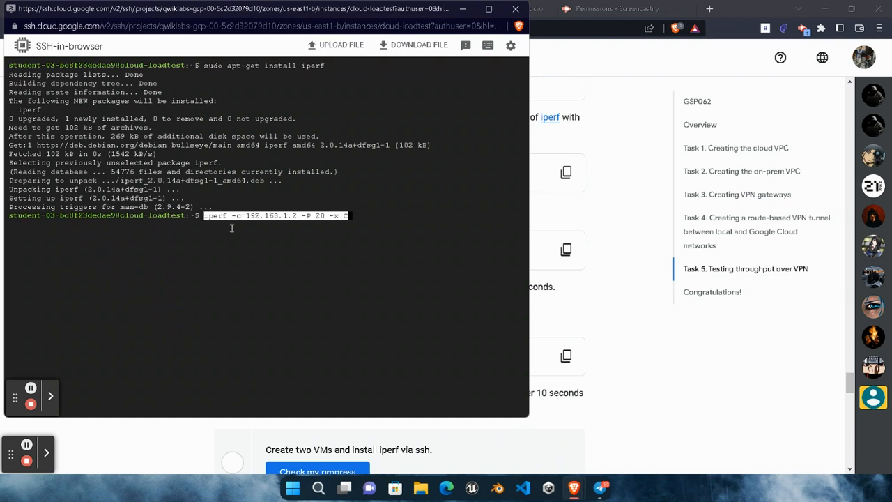
{"action": "key", "text": "Return"}
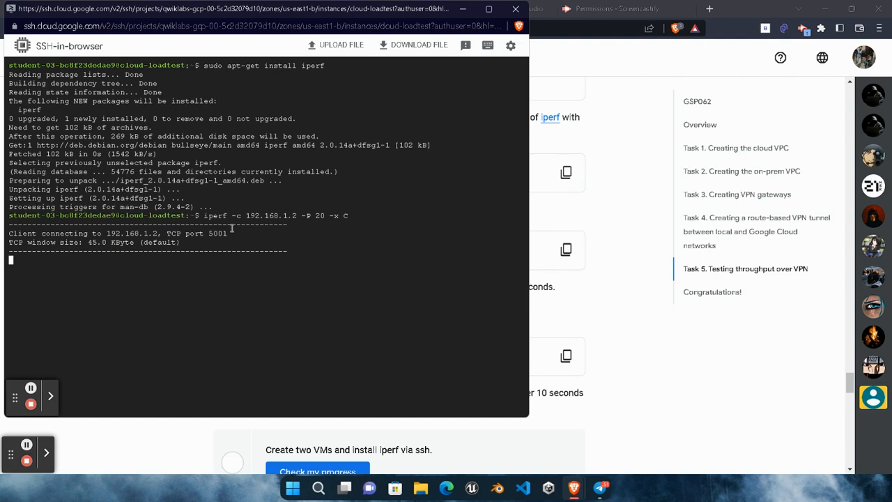
{"action": "left_click", "coordinate": [30, 388]}
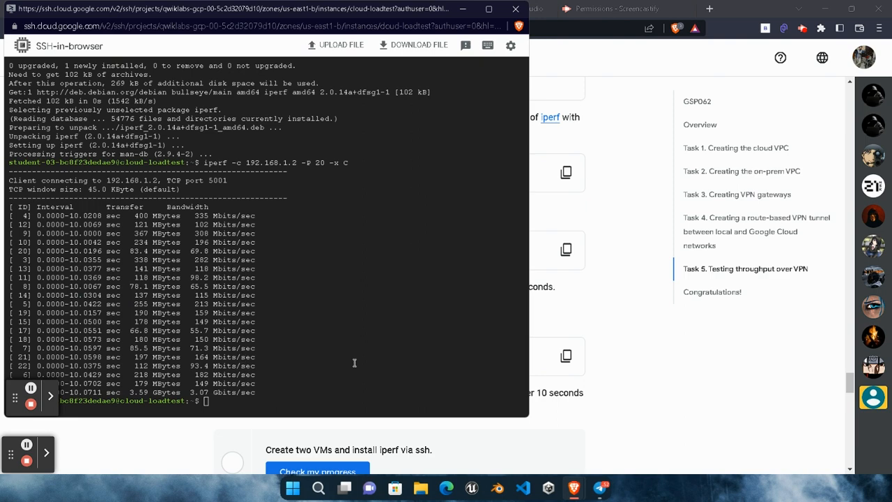
Check the lab progress for the task "Create two VMs and install iperf via ssh".
{"action": "left_click", "coordinate": [673, 364]}
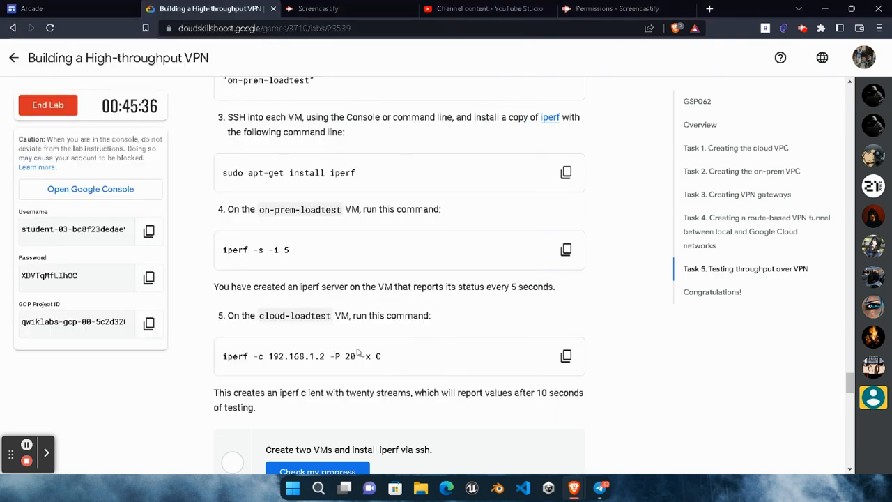
{"action": "scroll", "coordinate": [341, 328], "scroll_direction": "down", "scroll_amount": 3}
{"action": "left_click", "coordinate": [322, 300]}
{"action": "scroll", "coordinate": [322, 304], "scroll_direction": "down", "scroll_amount": 2}
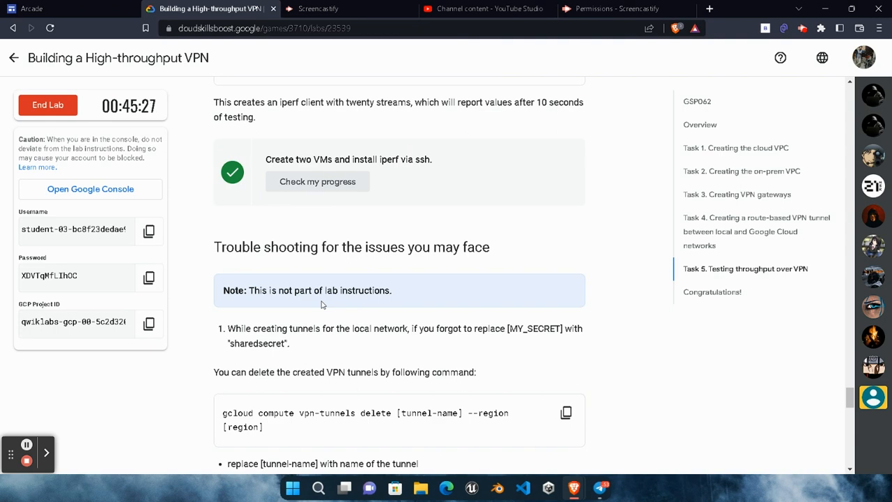
Skim the remaining lab instructions, then end the lab and confirm ending it.
{"action": "scroll", "coordinate": [322, 304], "scroll_direction": "down", "scroll_amount": 3}
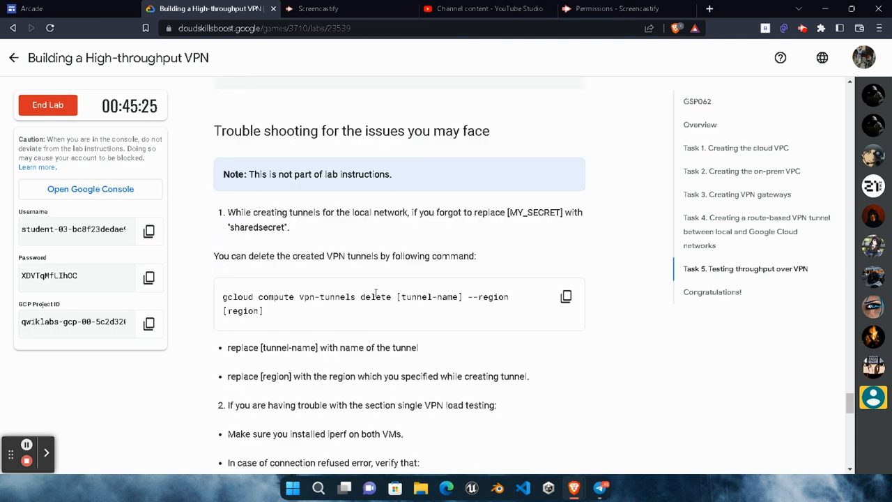
{"action": "scroll", "coordinate": [376, 293], "scroll_direction": "down", "scroll_amount": 3}
{"action": "scroll", "coordinate": [392, 344], "scroll_direction": "down", "scroll_amount": 2}
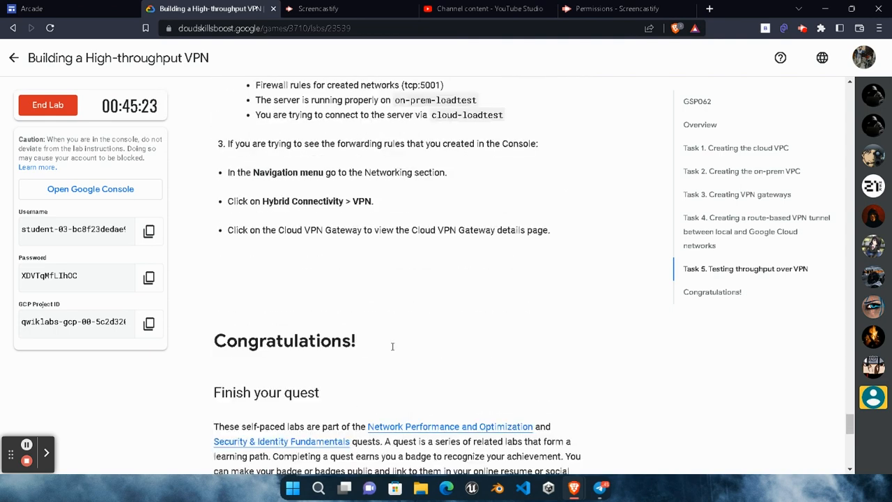
{"action": "scroll", "coordinate": [393, 350], "scroll_direction": "up", "scroll_amount": 2}
{"action": "scroll", "coordinate": [393, 350], "scroll_direction": "down", "scroll_amount": 2}
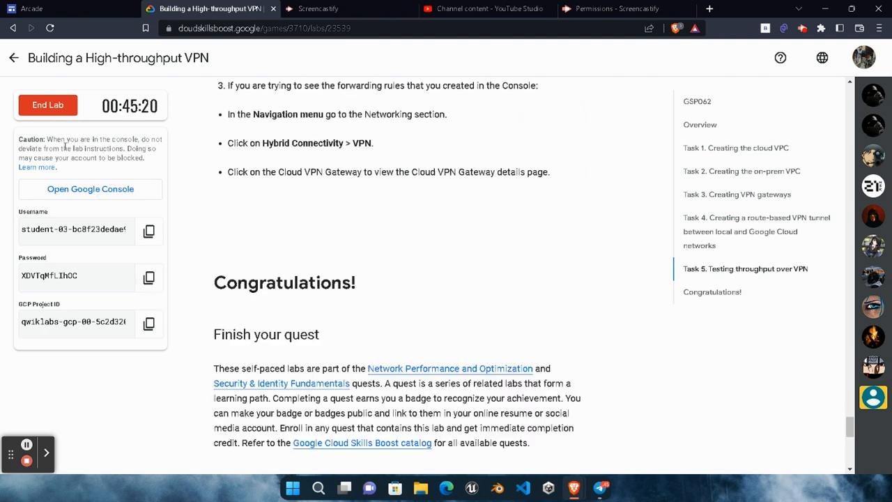
{"action": "left_click", "coordinate": [45, 115]}
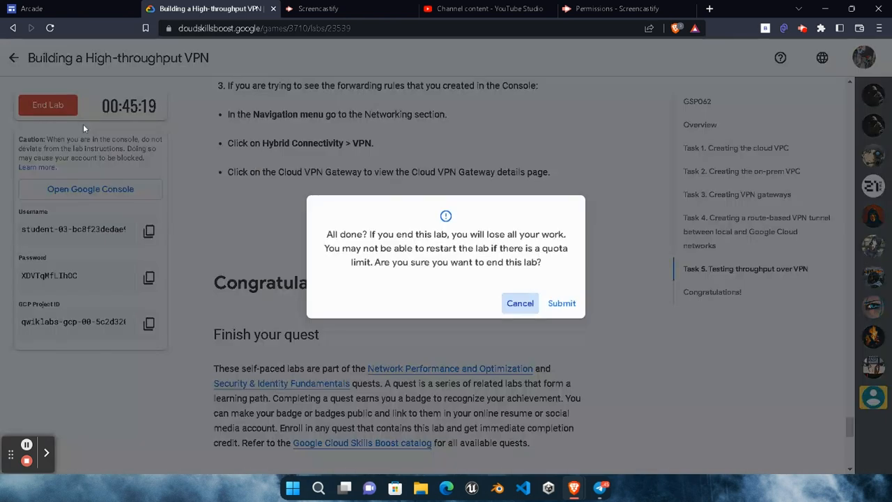
{"action": "left_click", "coordinate": [551, 305]}
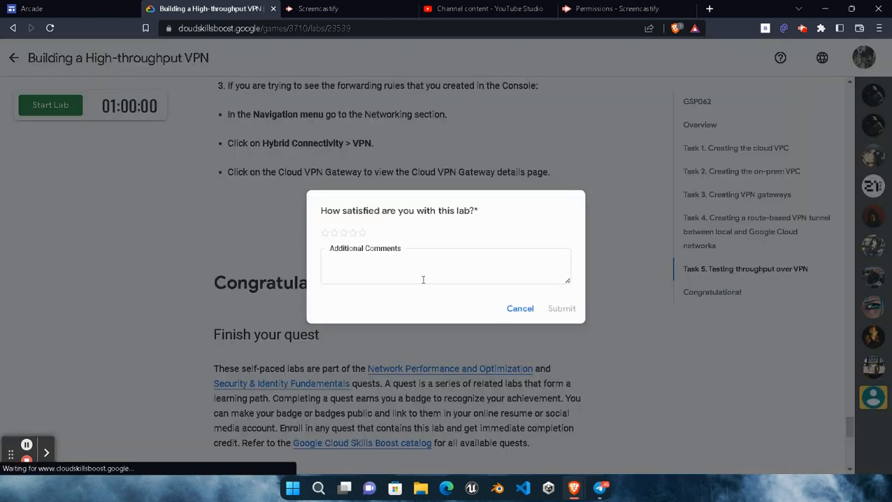
Rate the lab five stars and submit the satisfaction survey.
{"action": "left_click", "coordinate": [360, 234]}
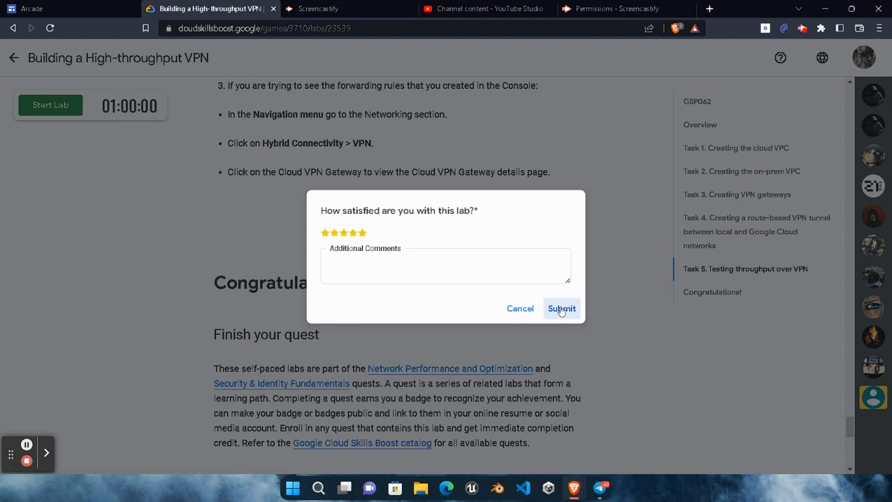
{"action": "mouse_move", "coordinate": [574, 488]}
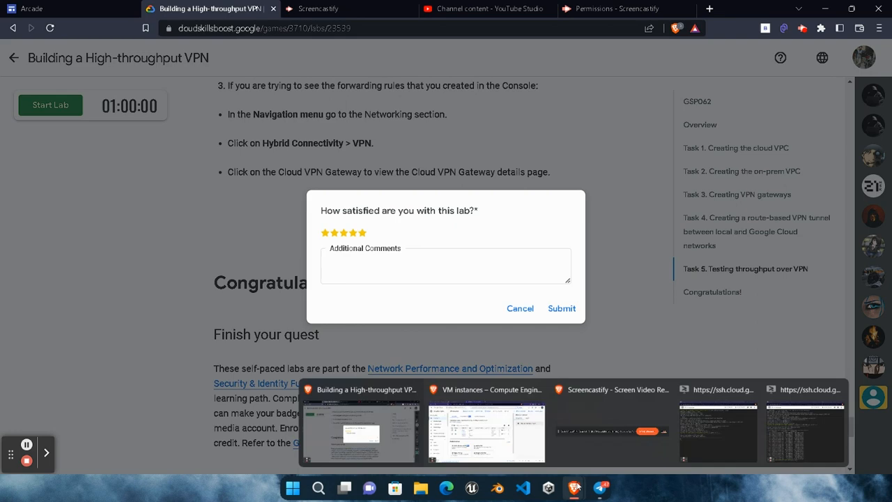
{"action": "left_click", "coordinate": [687, 430]}
{"action": "left_click", "coordinate": [614, 180]}
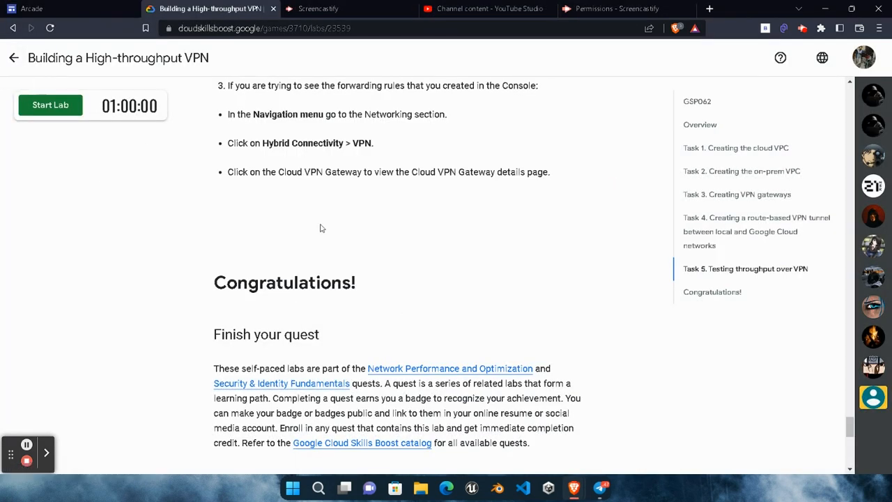
Return to the Red Challenge (A) game page and expand the Network Engineer: Traffic flow skills section.
{"action": "left_click", "coordinate": [14, 58]}
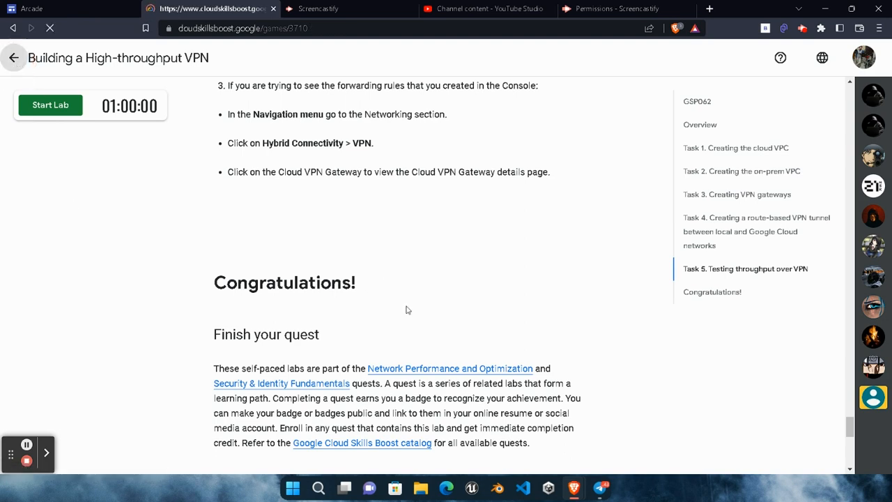
{"action": "scroll", "coordinate": [408, 310], "scroll_direction": "down", "scroll_amount": 15}
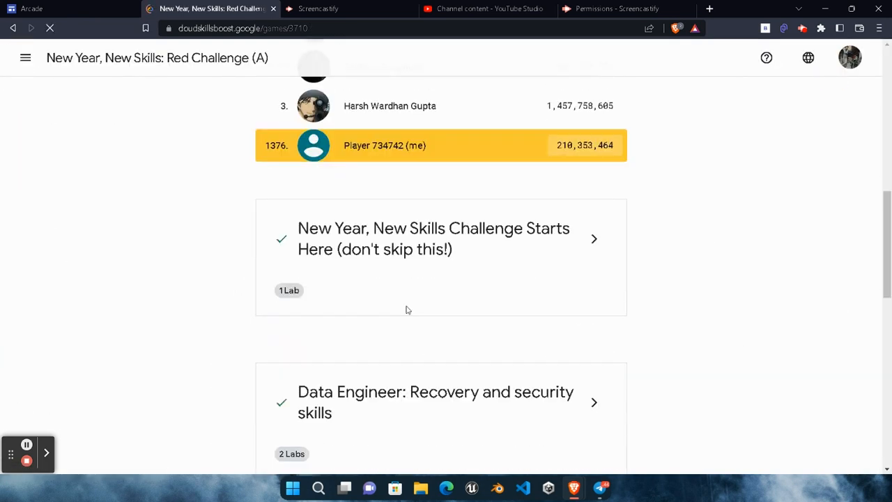
{"action": "left_click", "coordinate": [595, 185]}
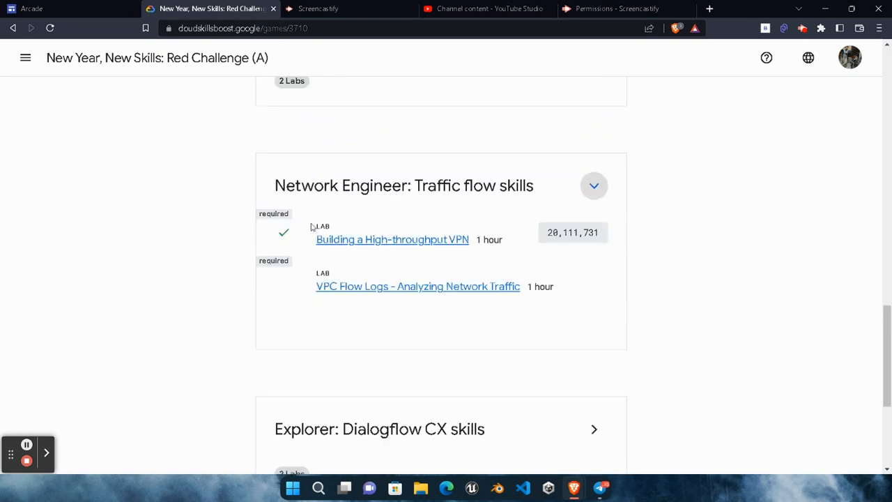